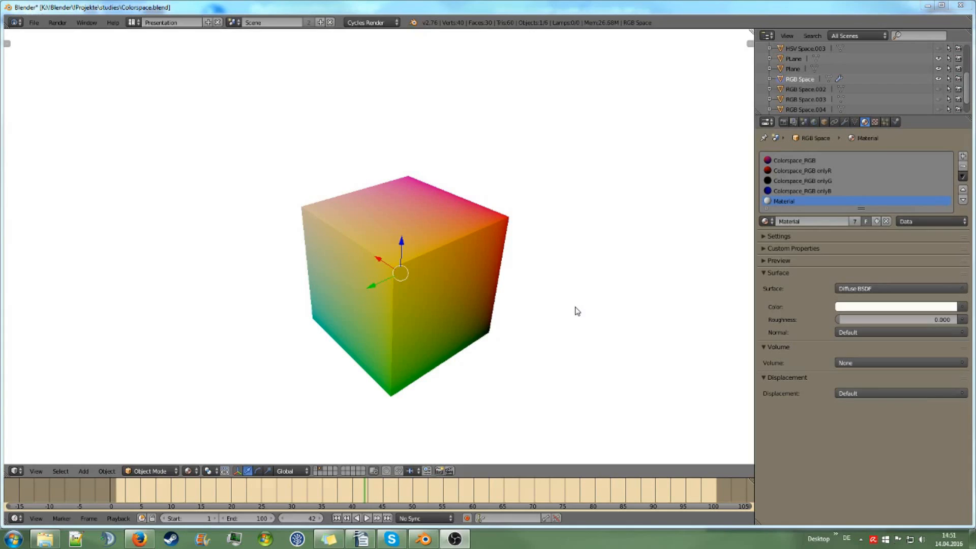
Deselect the RGB cube and unhide the objects RGB Space.002, RGB Space.003 and RGB Space.004
middle_click_drag(455, 285, 502, 285)
key("a")
middle_click_drag(416, 272, 352, 274)
scroll(467, 266, "up", 3)
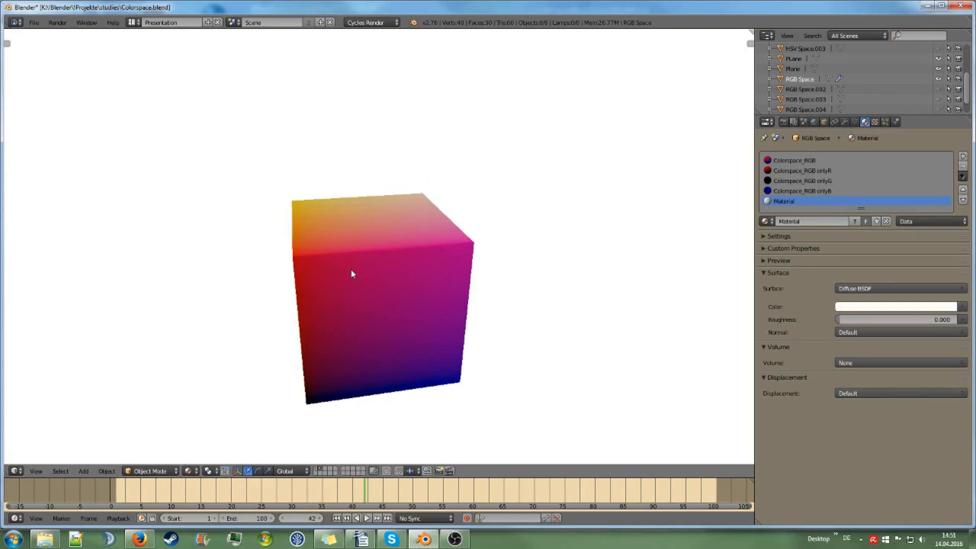
left_click(937, 90)
left_click(937, 99)
left_click(938, 110)
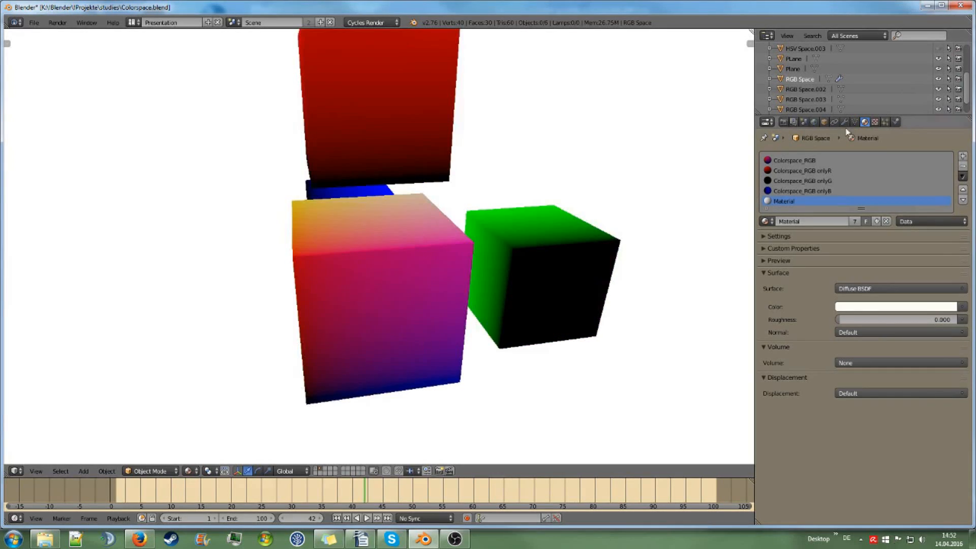
Examine the mixed RGB cube together with the separate red, green and blue channel cubes from several sides
scroll(465, 199, "down", 1)
middle_click_drag(465, 199, 475, 169)
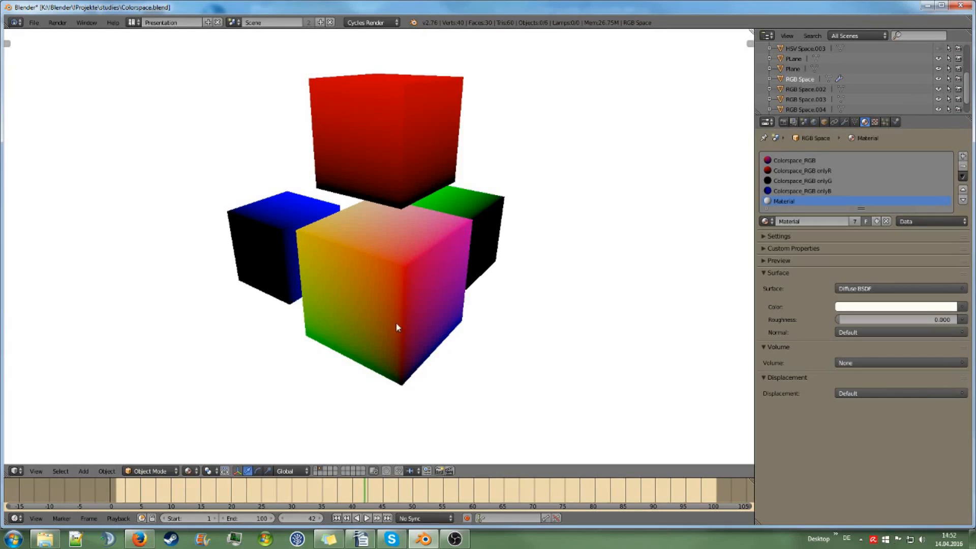
middle_click_drag(419, 292, 418, 270)
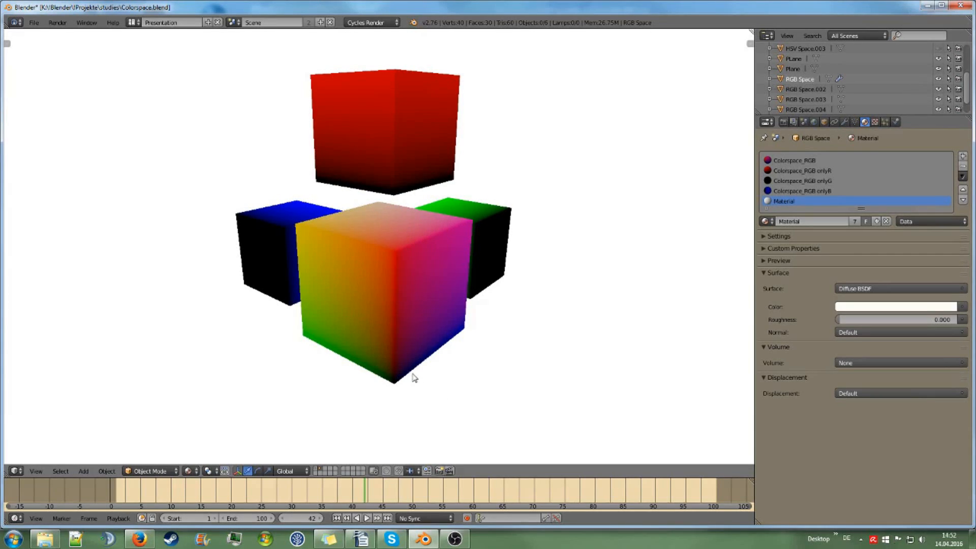
middle_click_drag(413, 379, 562, 383)
middle_click_drag(411, 365, 475, 361)
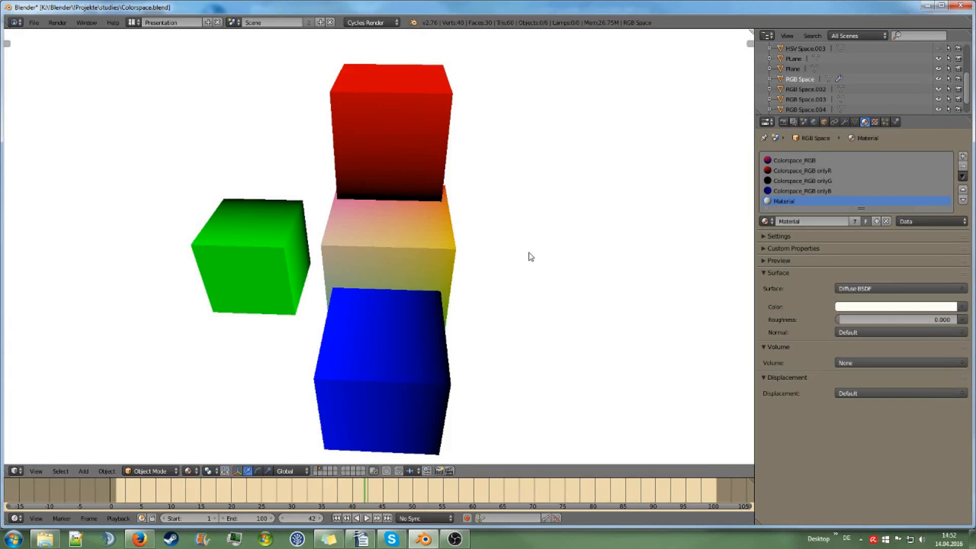
middle_click_drag(528, 254, 360, 243)
Hide the channel cubes RGB Space.002, RGB Space.003 and RGB Space.004
left_click(938, 89)
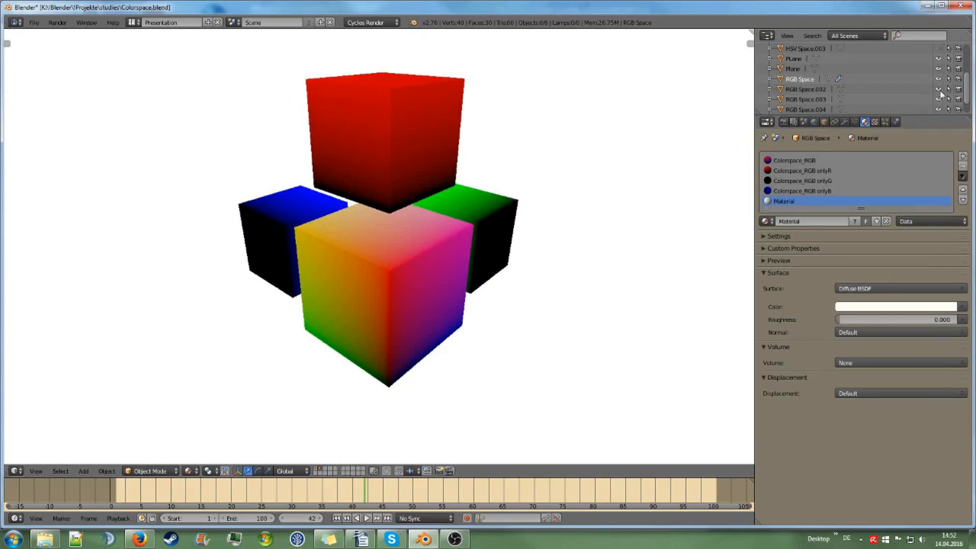
left_click(938, 99)
left_click(938, 109)
Select the RGB Space cube, go to frame 27 and choose the cutter object for its Boolean Difference modifier
middle_click_drag(523, 218, 425, 283)
right_click(410, 273)
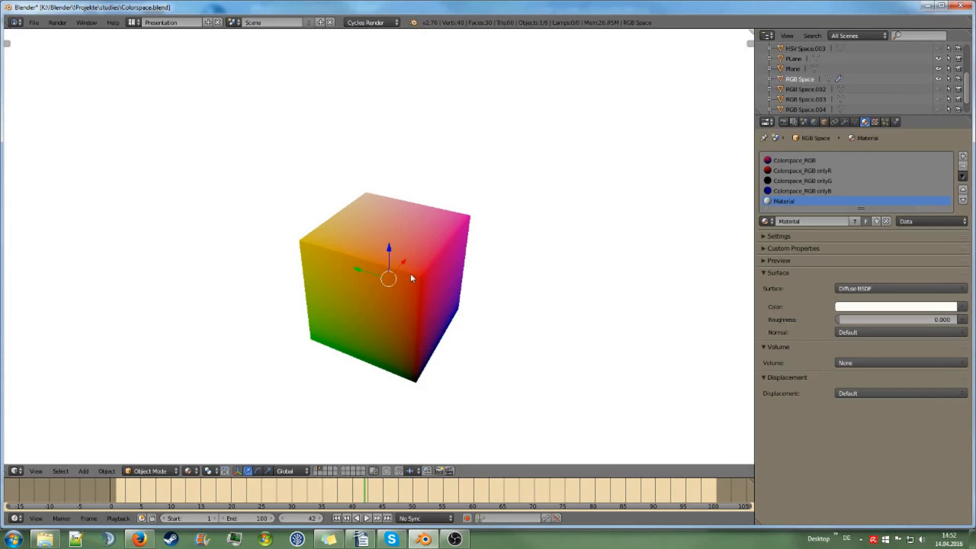
left_click(845, 122)
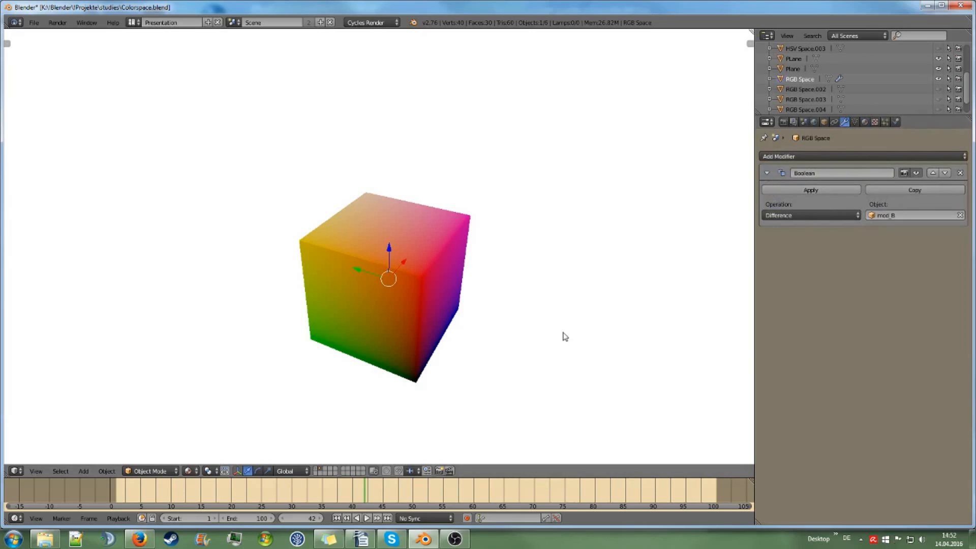
left_click_drag(356, 494, 274, 494)
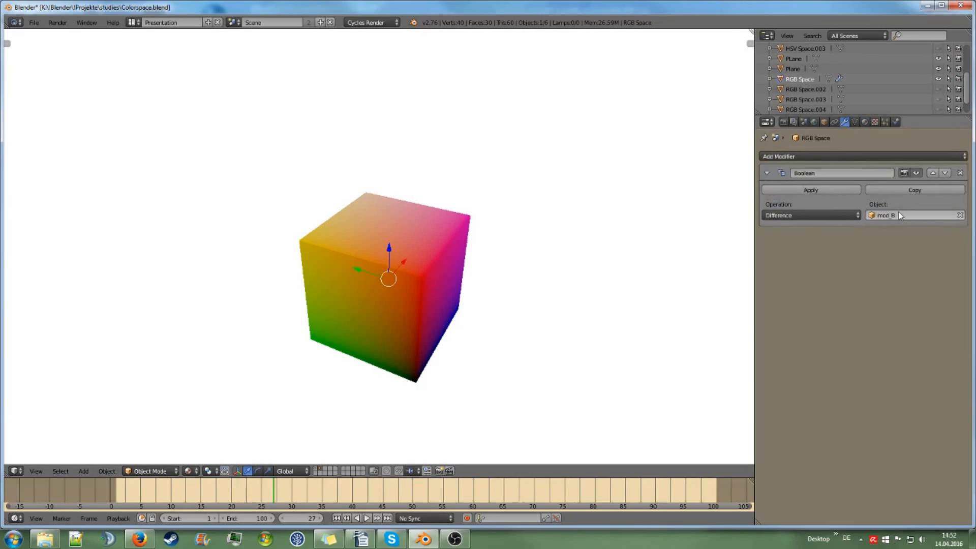
left_click(899, 215)
left_click(894, 270)
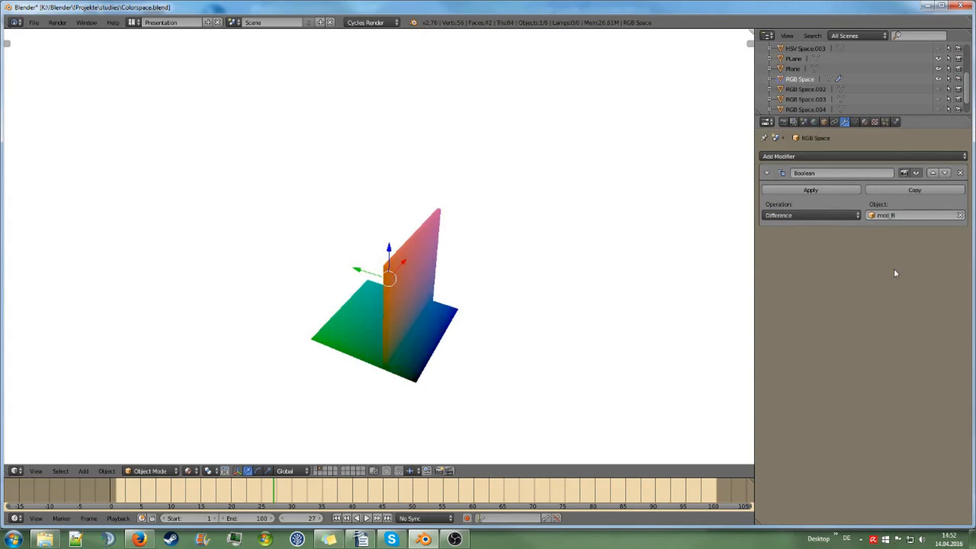
Deselect the sliced cube and scrub the slice animation back to frame 0
middle_click_drag(502, 305, 588, 304)
scroll(578, 299, "up", 1)
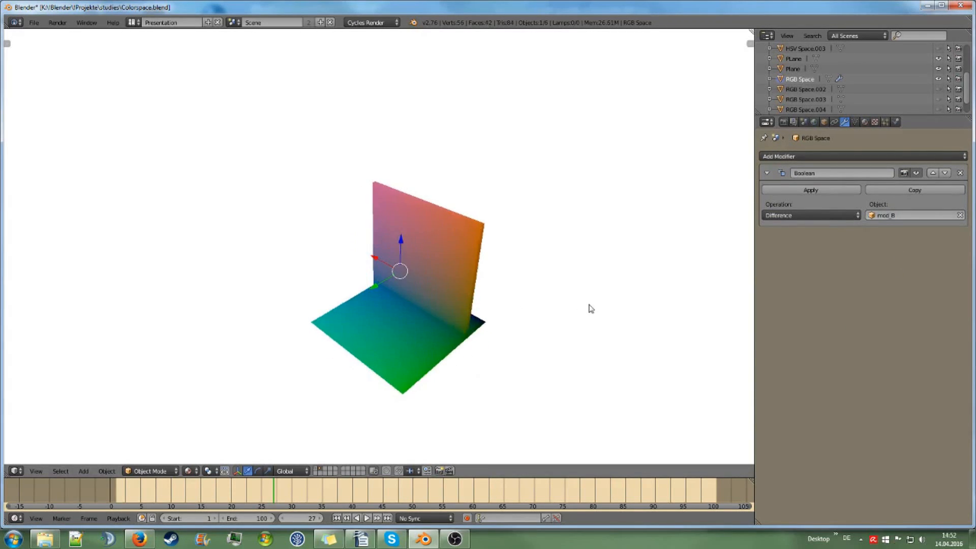
key("a")
scroll(489, 348, "up", 1)
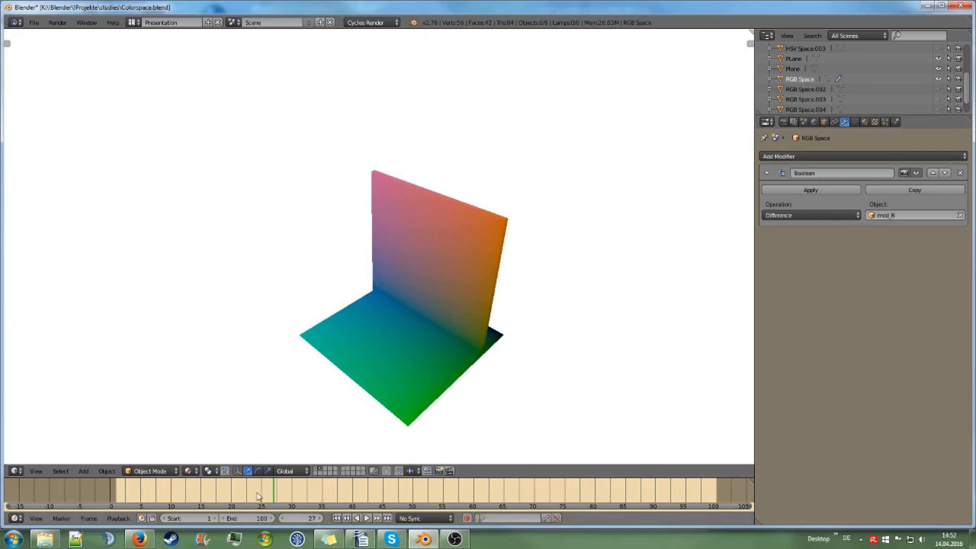
left_click_drag(257, 492, 127, 508)
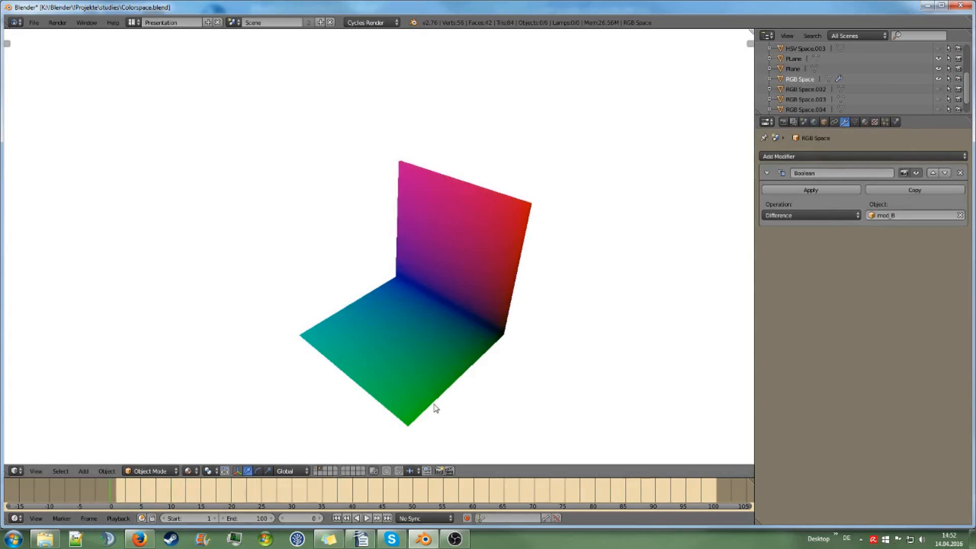
key("Escape")
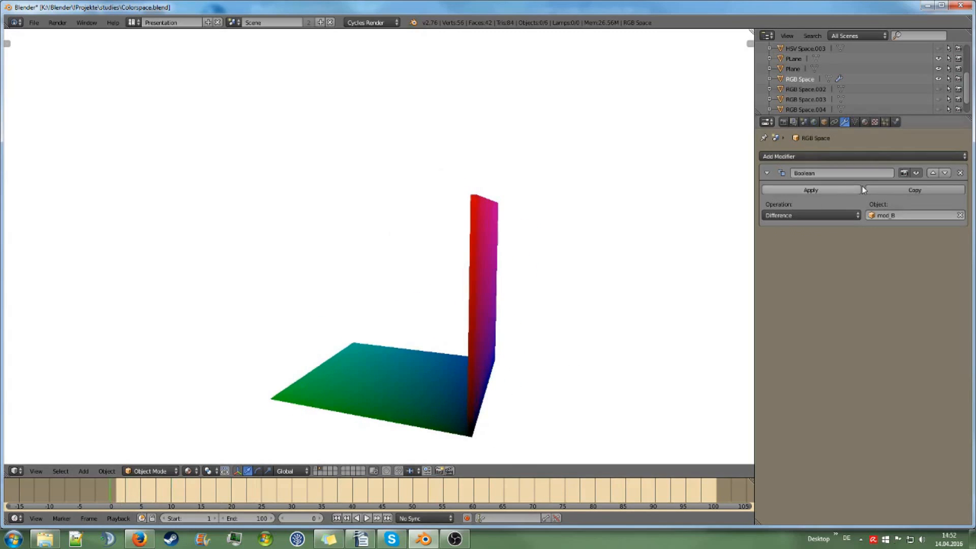
Turn off the Boolean modifier's viewport display, inspect the full RGB cube, and turn the display back on
left_click(915, 172)
middle_click_drag(450, 431, 573, 460)
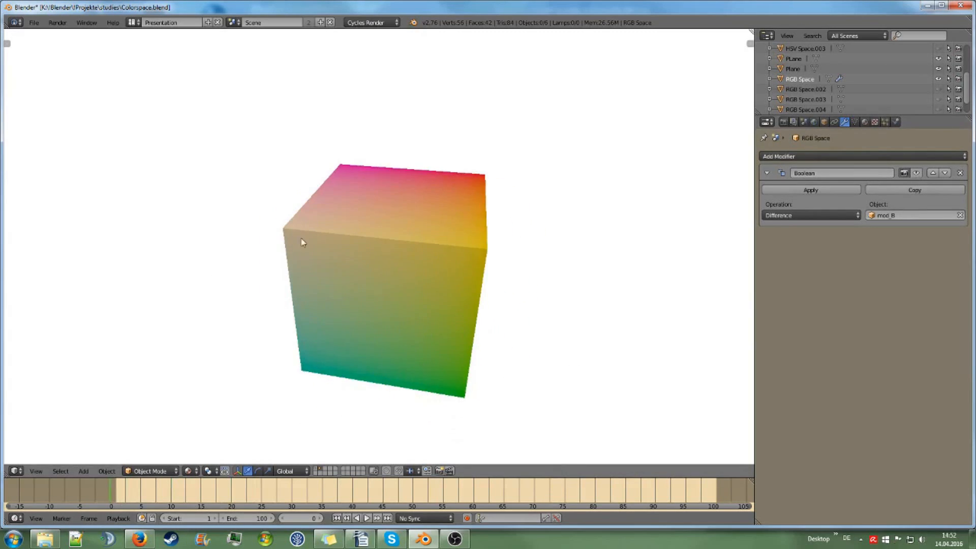
middle_click_drag(571, 292, 462, 291)
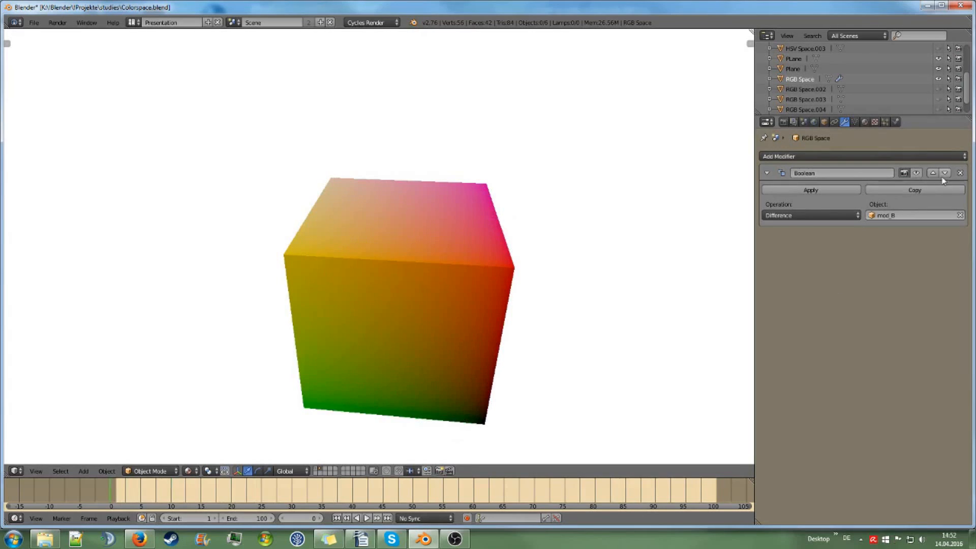
left_click(916, 173)
middle_click_drag(580, 293, 635, 285)
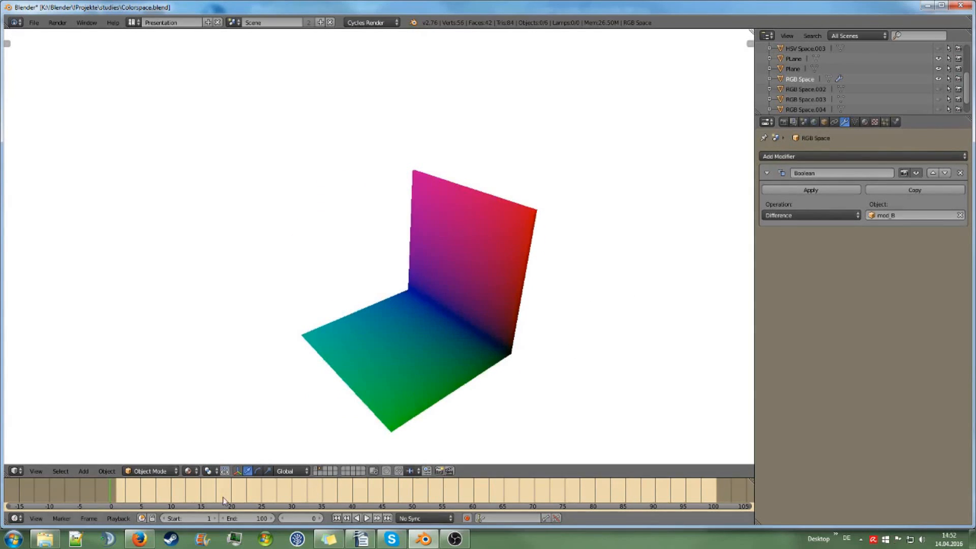
Scrub the slice animation forward to frame 41 and on to frame 68
left_click_drag(118, 492, 358, 492)
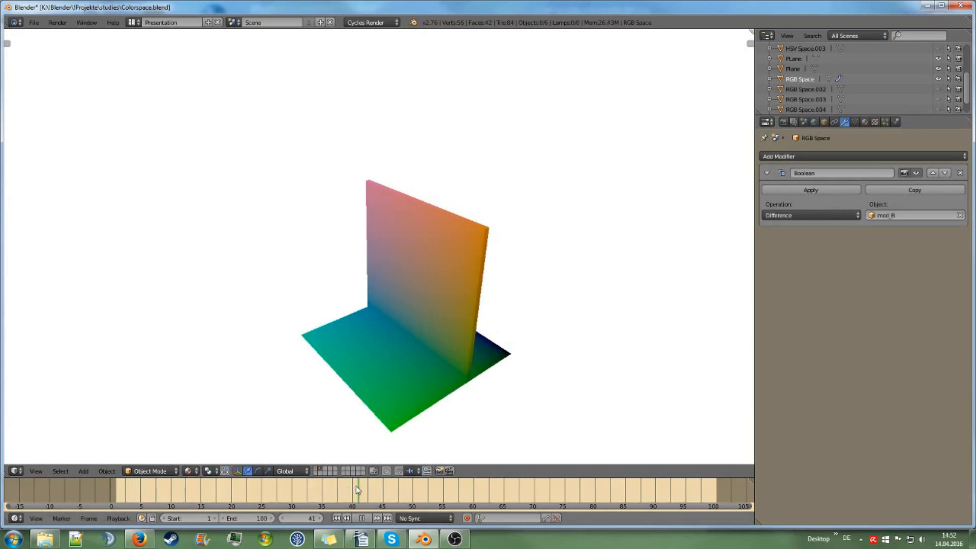
key("alt+a")
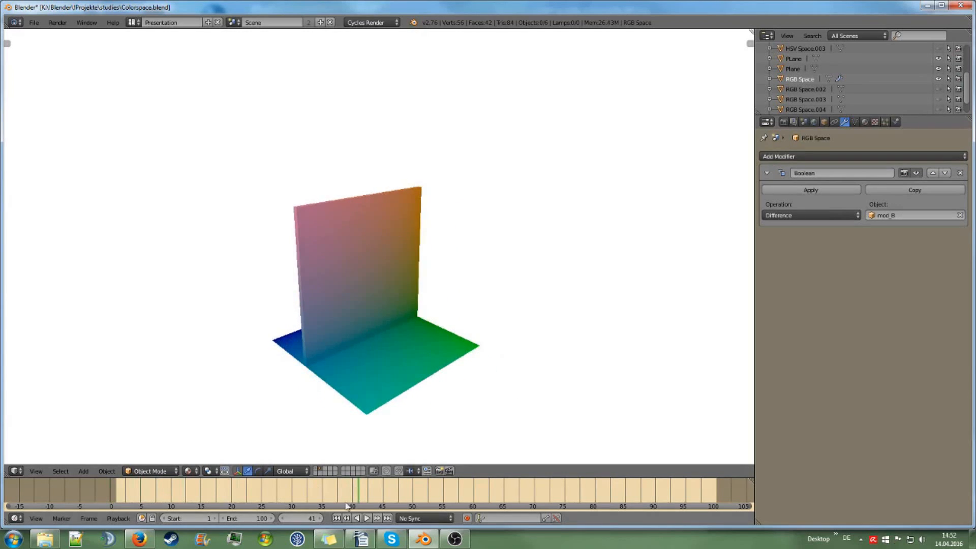
left_click_drag(466, 489, 521, 486)
key("alt+a")
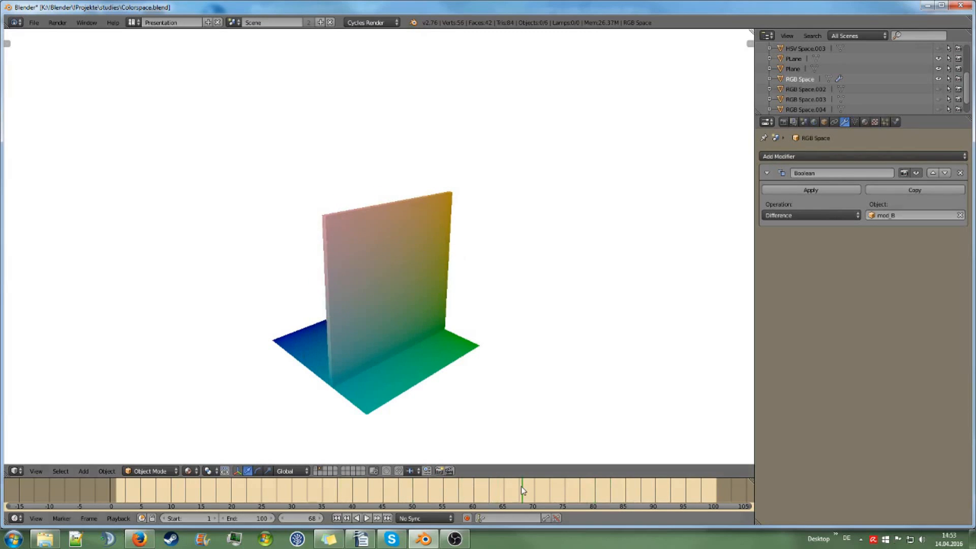
Scrub the slice animation back to frame 49 and forward to frame 81, inspecting the moving slice
middle_click_drag(508, 409, 489, 399)
left_click_drag(484, 498, 407, 491)
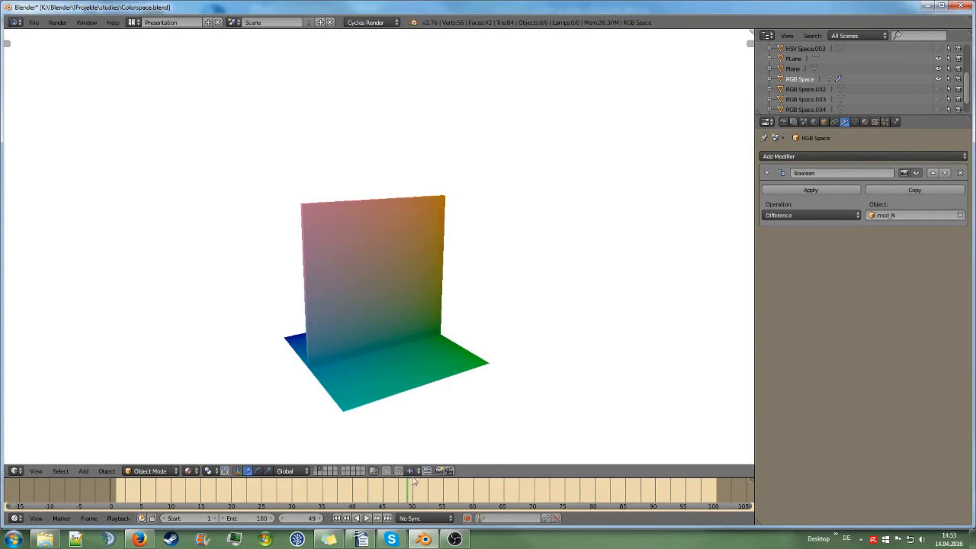
scroll(388, 307, "up", 3)
middle_click_drag(389, 307, 387, 263)
left_click_drag(417, 491, 603, 494)
scroll(405, 283, "down", 3)
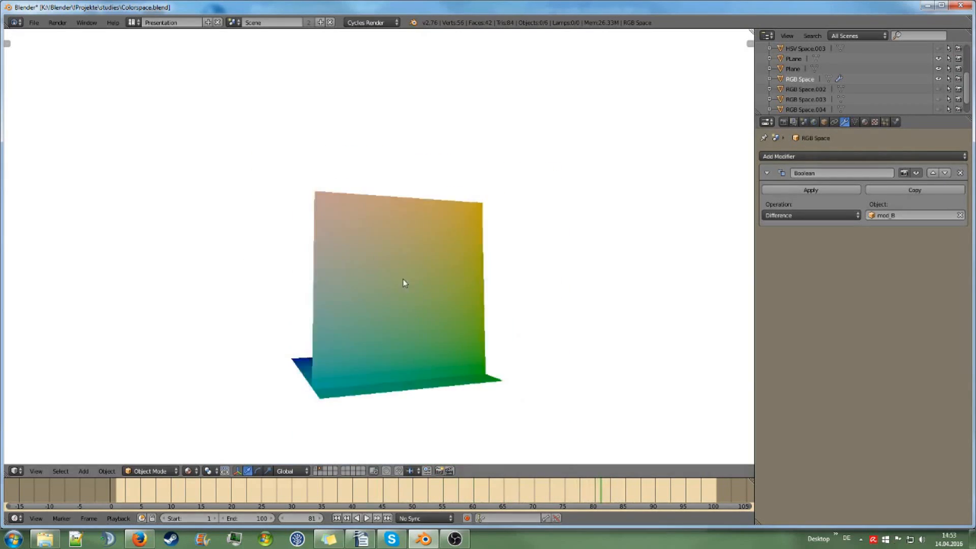
Turn off the Boolean modifier's viewport display to show the full RGB cube
middle_click_drag(404, 283, 436, 336)
left_click(916, 173)
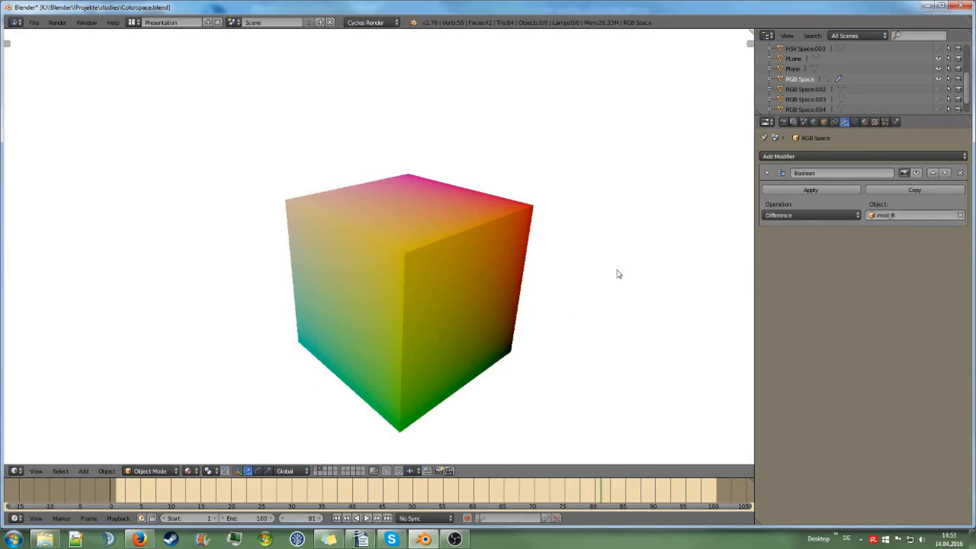
middle_click_drag(616, 272, 492, 295)
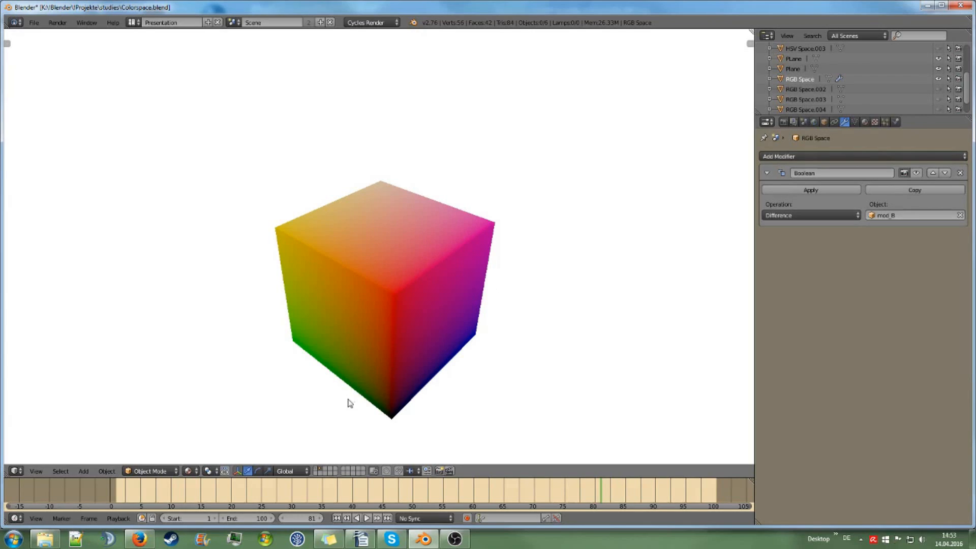
Show the HSV cube on the first layer, comparing it once with the RGB cube on the second layer
left_click(317, 471)
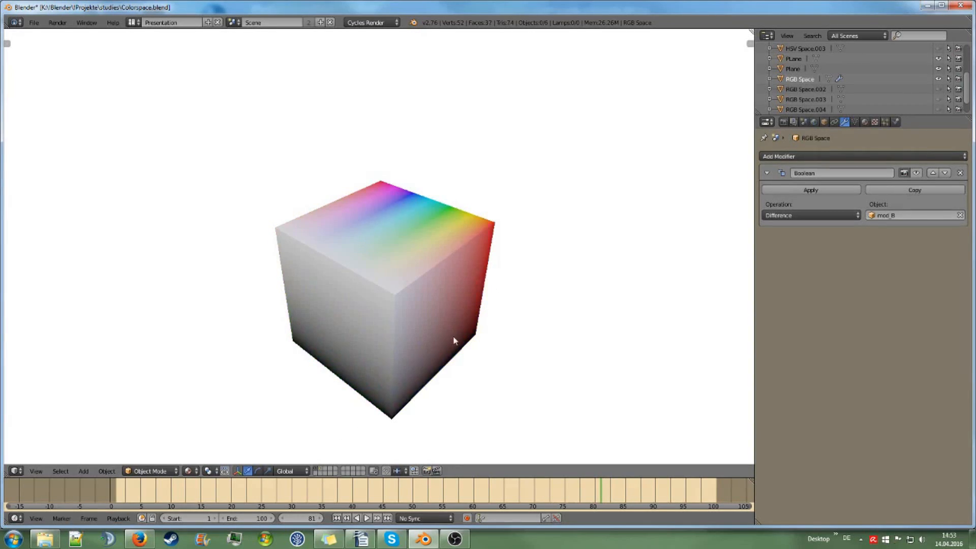
middle_click_drag(452, 337, 486, 328)
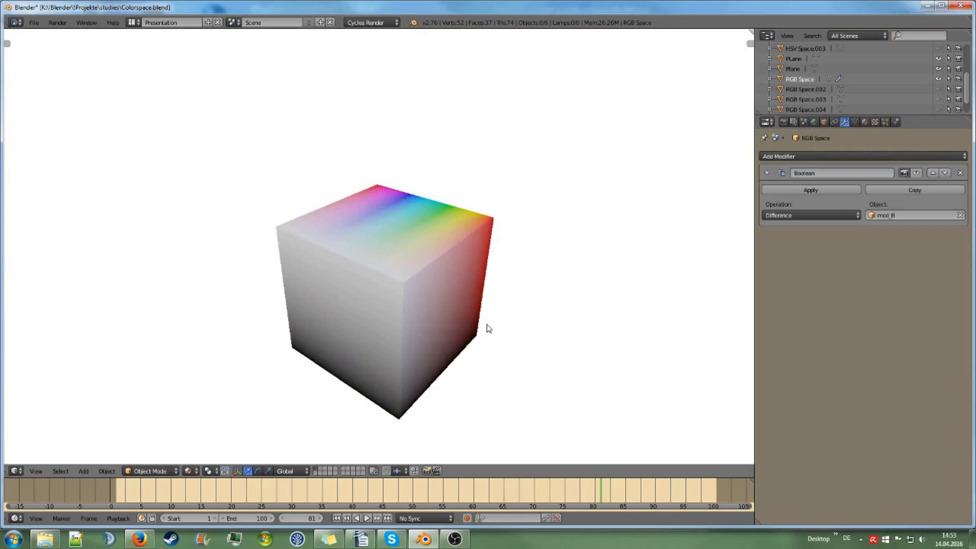
left_click(320, 470)
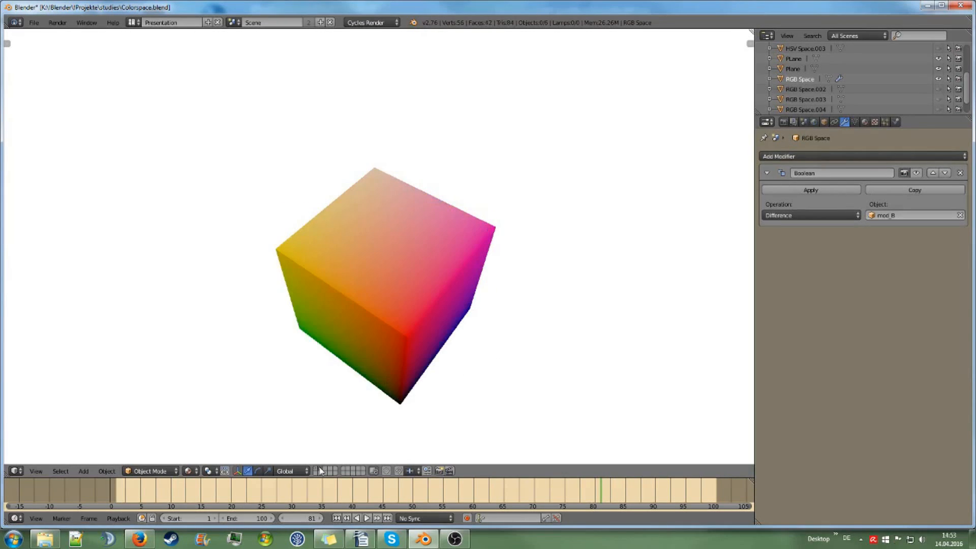
left_click(316, 468)
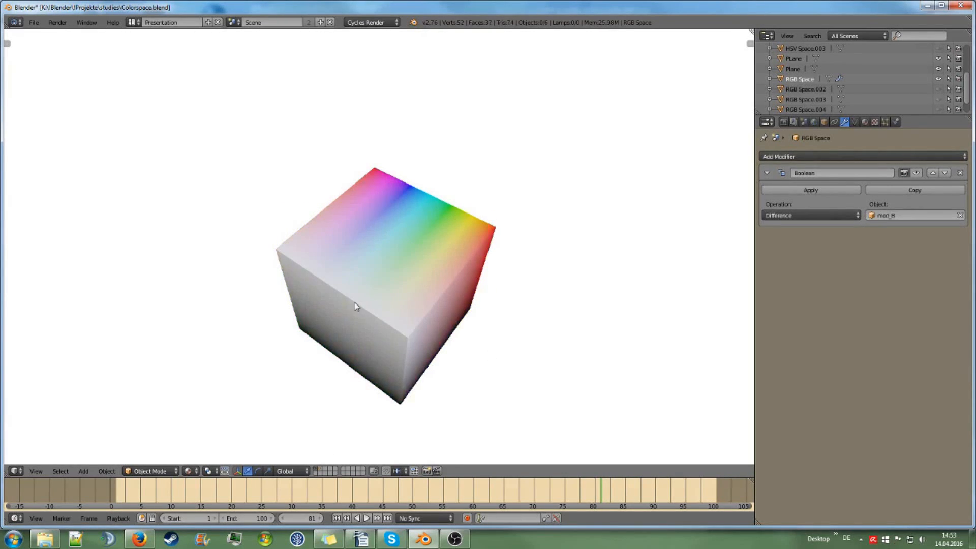
middle_click_drag(468, 300, 309, 272)
middle_click_drag(464, 314, 432, 331)
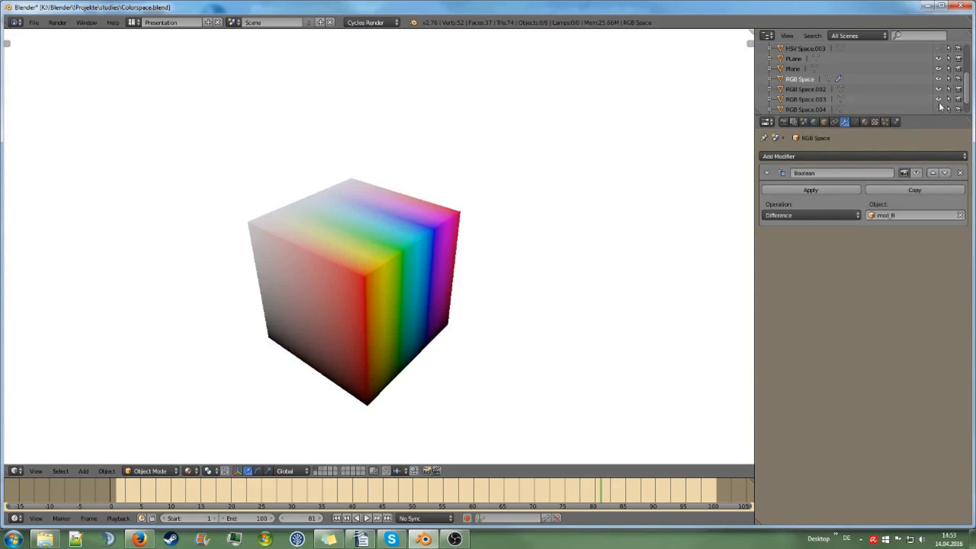
Unhide the objects HSV Space.001, HSV Space.002 and HSV Space.003
scroll(425, 311, "down", 5)
middle_click_drag(424, 311, 501, 300)
scroll(937, 88, "up", 3)
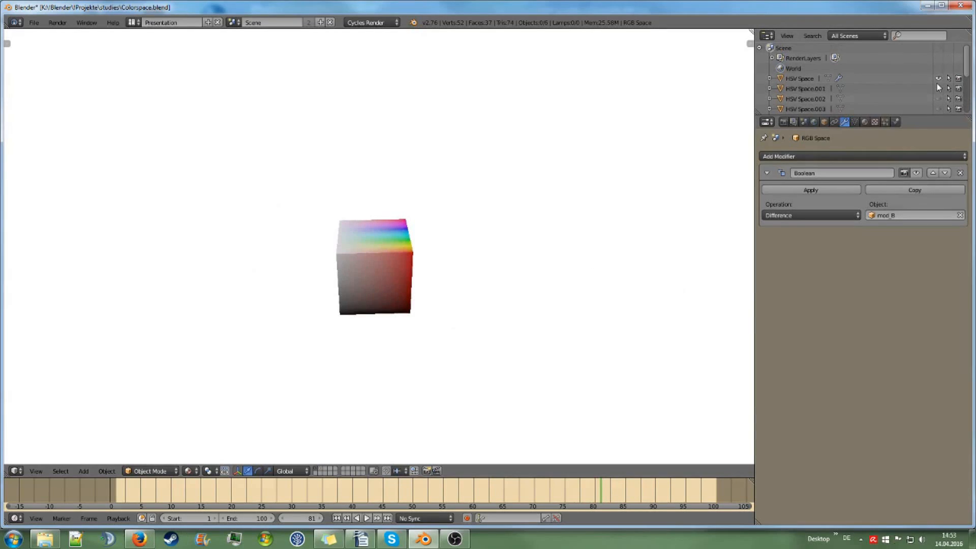
left_click(937, 87)
left_click(938, 96)
left_click(938, 107)
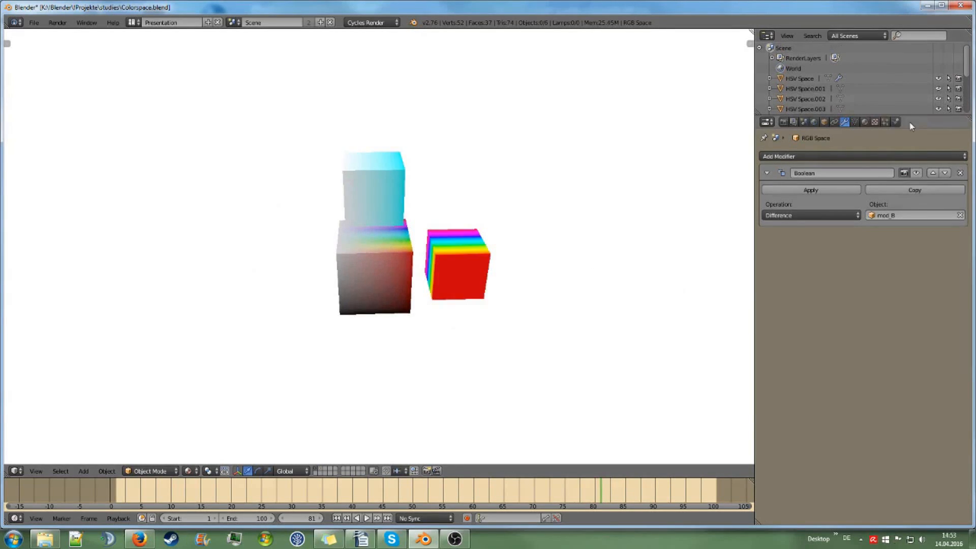
Examine the HSV cube and its separate hue, saturation and value cubes from several sides
middle_click_drag(486, 175, 359, 211)
scroll(503, 210, "up", 3)
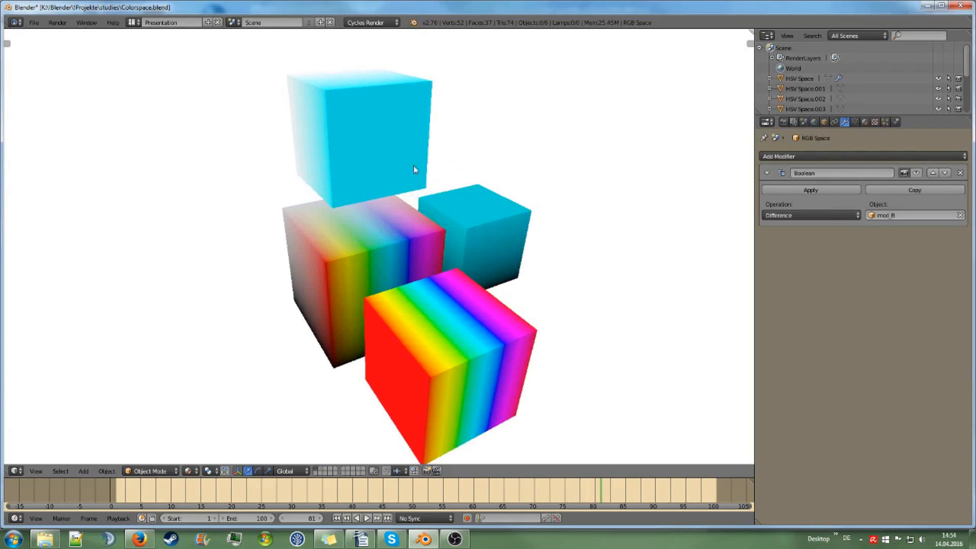
middle_click_drag(413, 170, 435, 159)
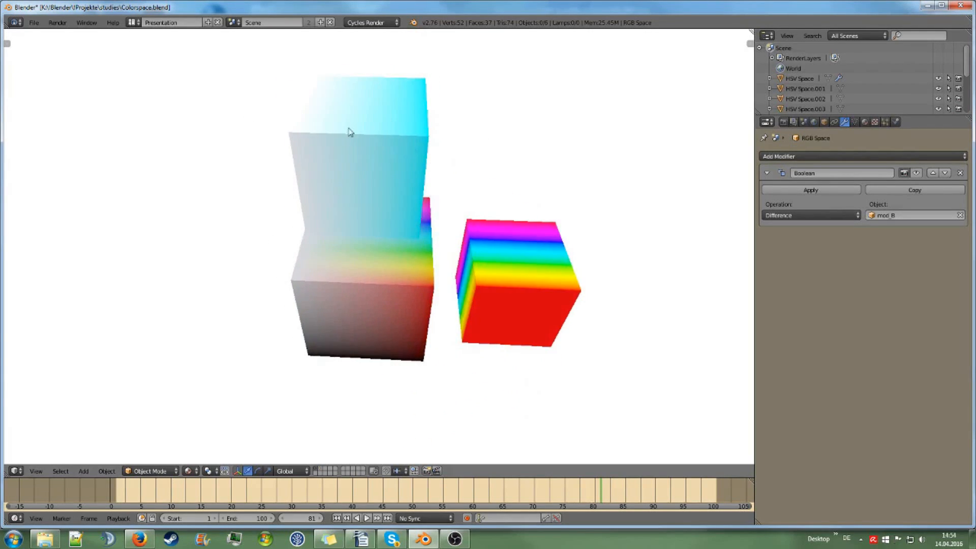
middle_click_drag(349, 128, 349, 92)
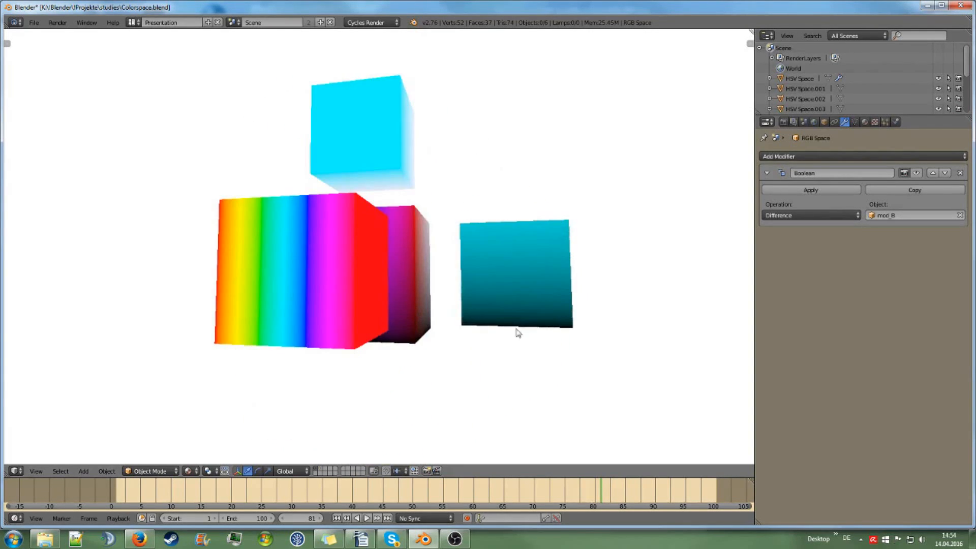
middle_click_drag(525, 229, 562, 268)
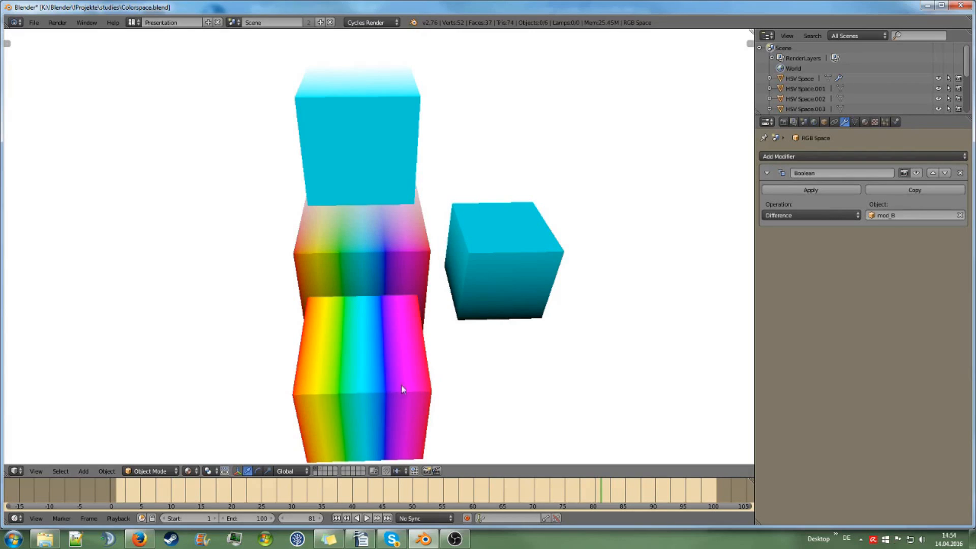
Examine the hue-only cube beside the HSV cube from the front, its end face and its upper side
middle_click_drag(374, 381, 437, 379)
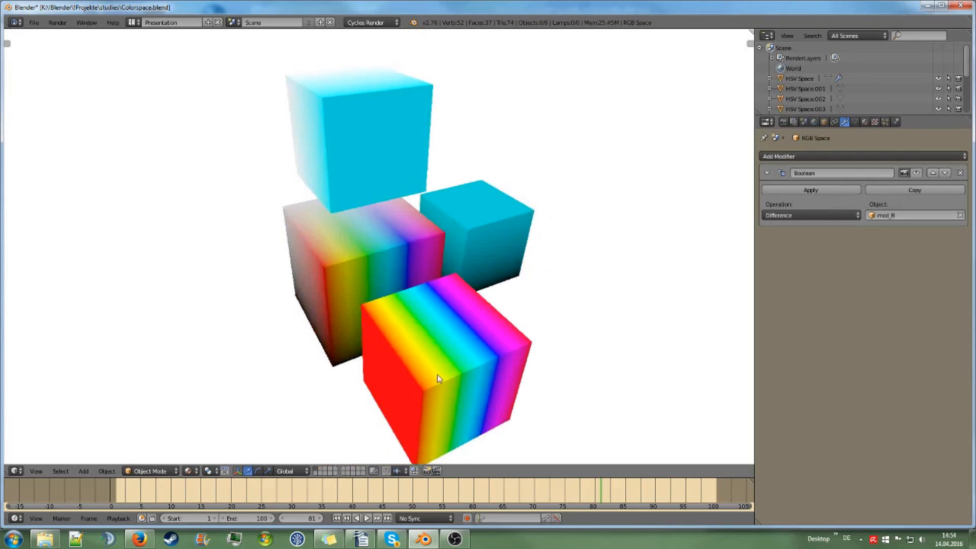
scroll(479, 385, "up", 3)
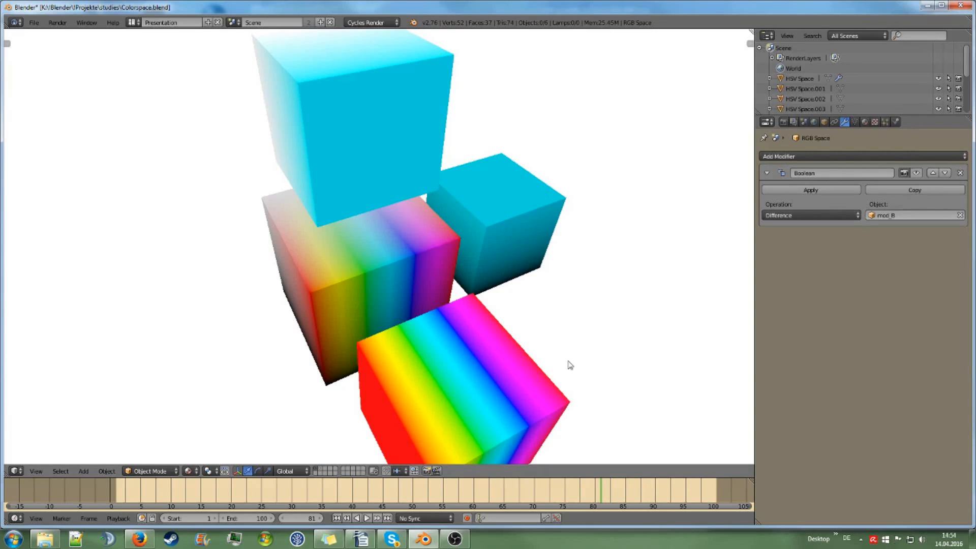
key("KP_1")
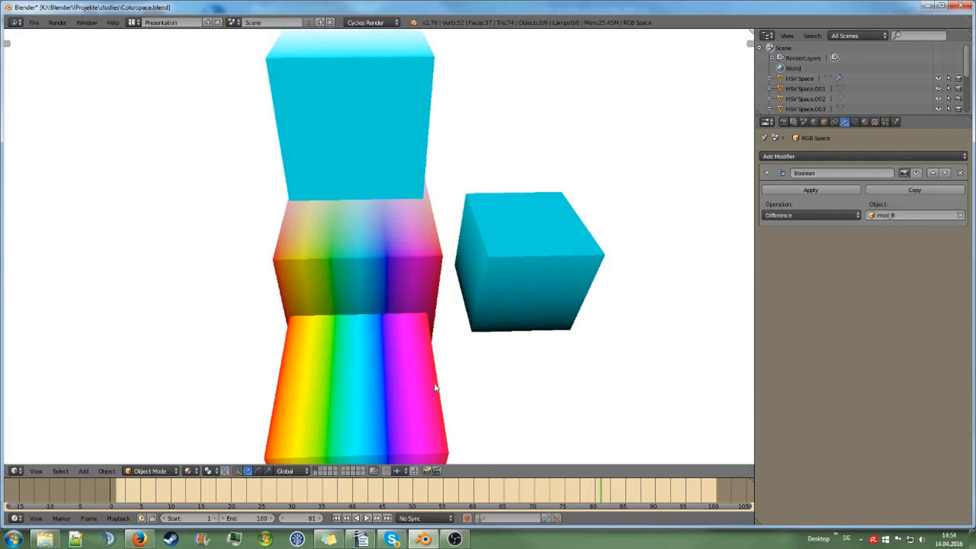
middle_click_drag(486, 376, 447, 368)
middle_click_drag(500, 388, 490, 312)
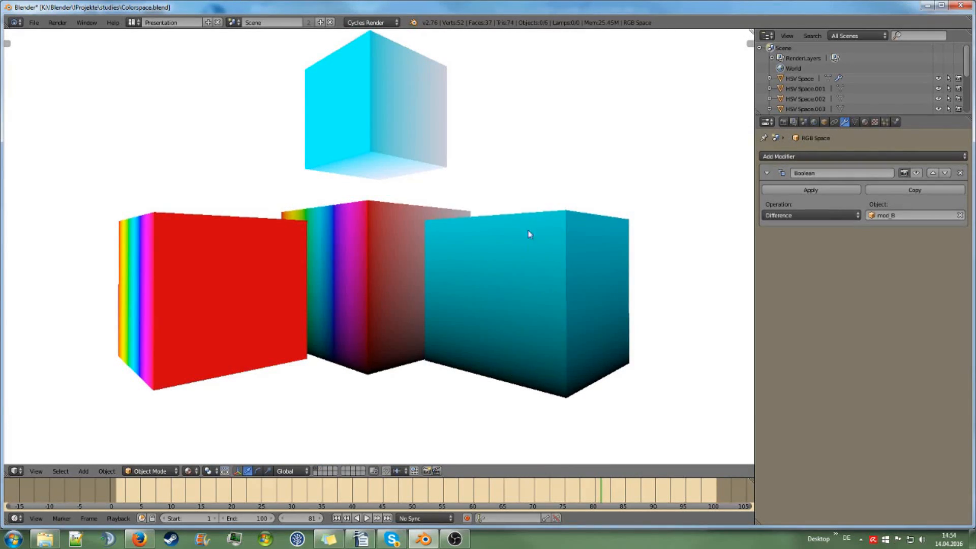
middle_click_drag(542, 213, 571, 281)
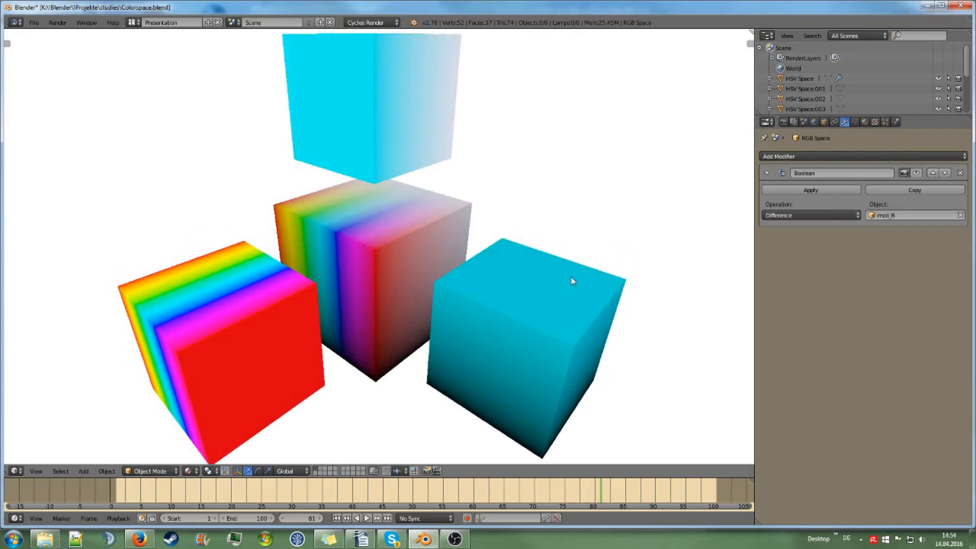
Compare the value-only cube's vertical brightness gradient with the HSV cube, from low and raised angles
key("KP_1")
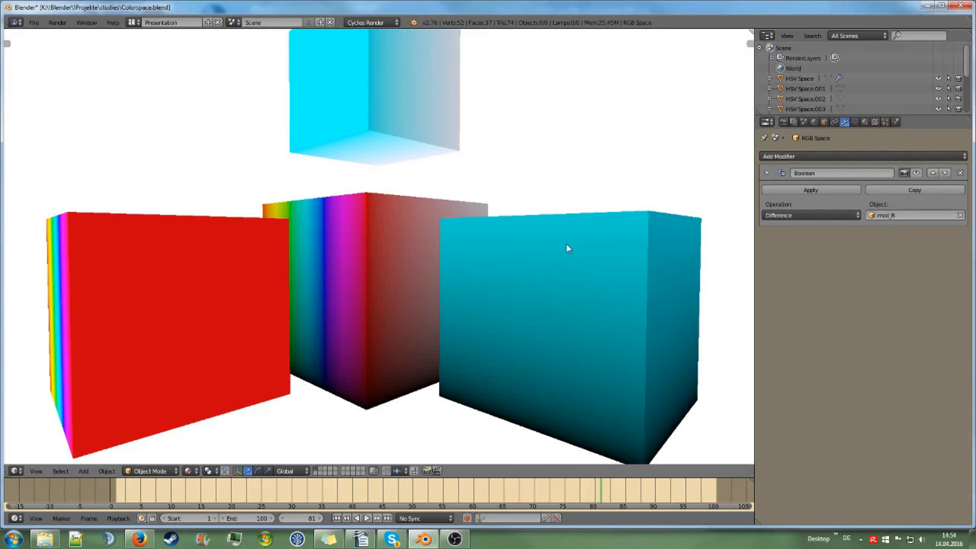
mouse_move(577, 284)
middle_mouse_down()
mouse_move(571, 235)
mouse_move(573, 338)
mouse_move(589, 295)
middle_mouse_up()
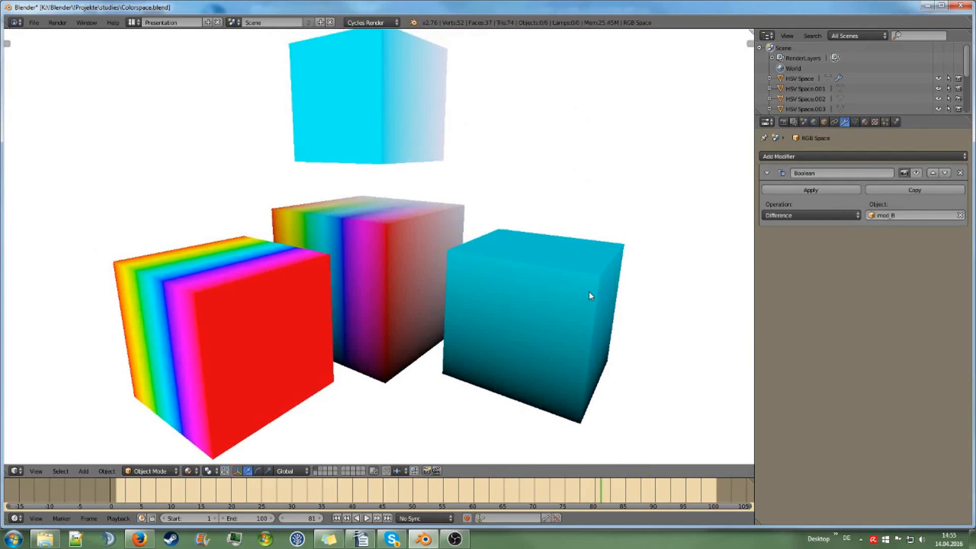
scroll(590, 291, "down", 1)
mouse_move(589, 292)
middle_mouse_down()
mouse_move(584, 310)
mouse_move(587, 290)
middle_mouse_up()
scroll(585, 319, "up", 2)
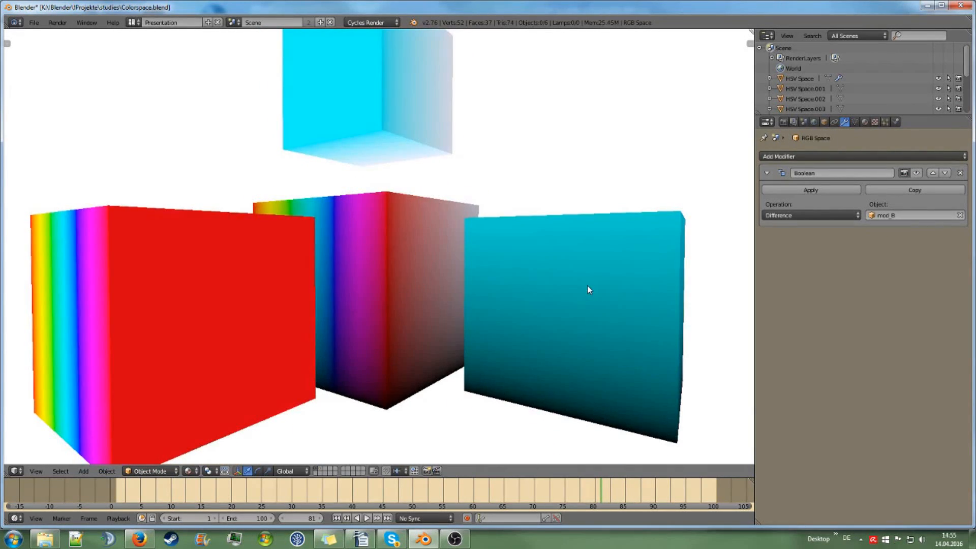
scroll(526, 224, "down", 2)
middle_click_drag(520, 231, 514, 245)
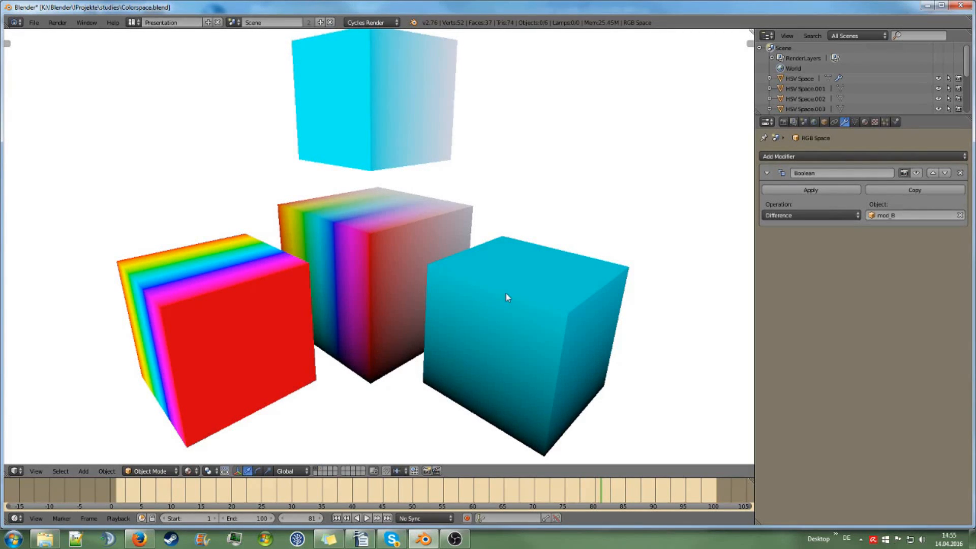
Examine the saturation-only cube above the HSV cube from the desaturated side
middle_click_drag(385, 260, 592, 293)
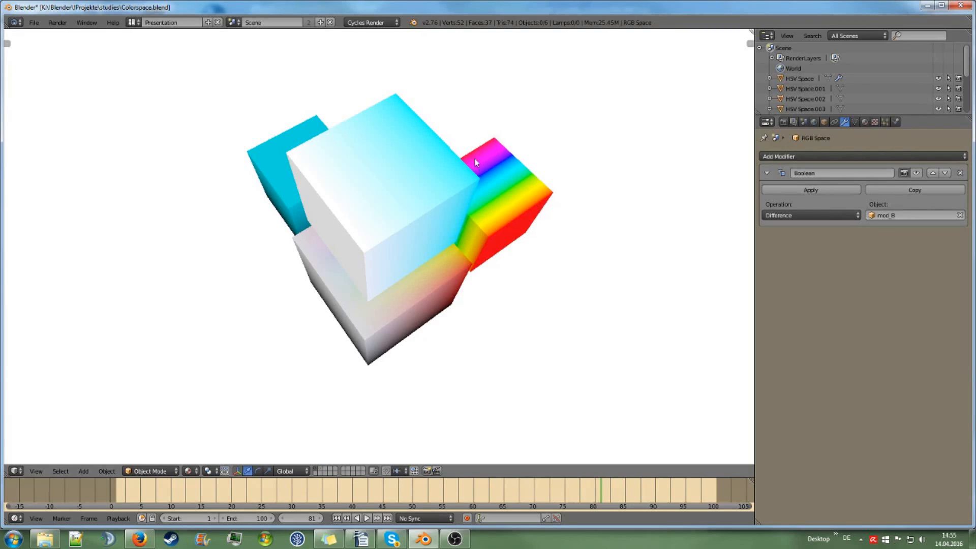
middle_click_drag(465, 224, 464, 200)
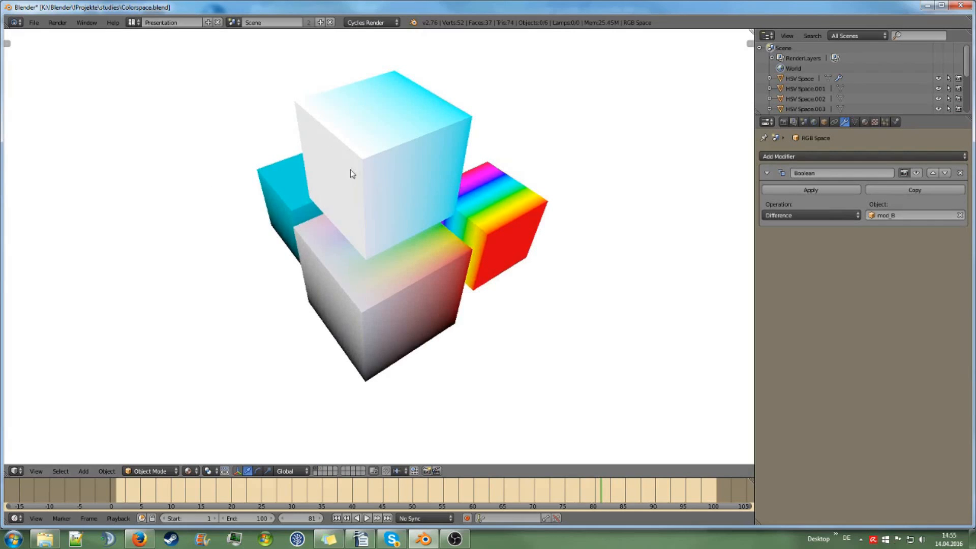
mouse_move(350, 174)
middle_mouse_down()
mouse_move(422, 183)
mouse_move(342, 200)
mouse_move(341, 184)
middle_mouse_up()
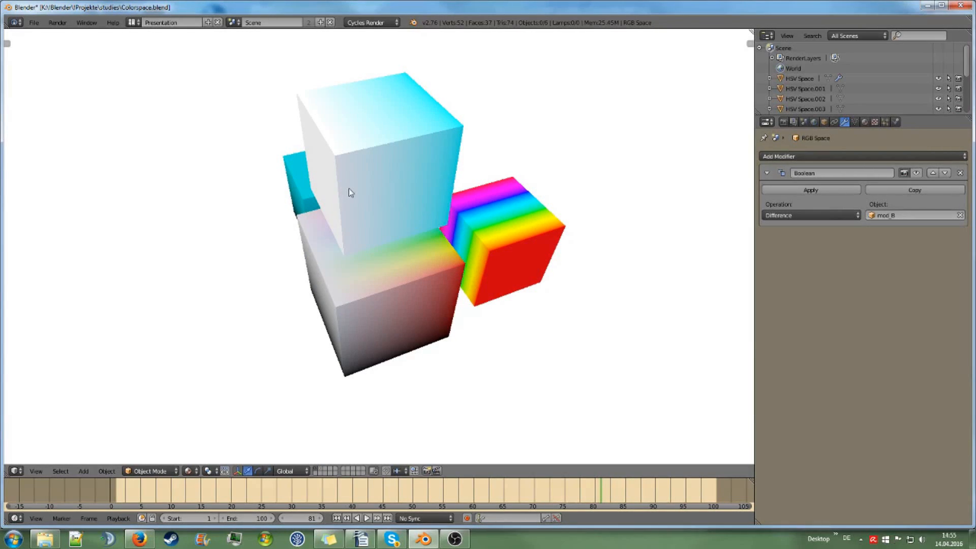
middle_click_drag(376, 188, 388, 166)
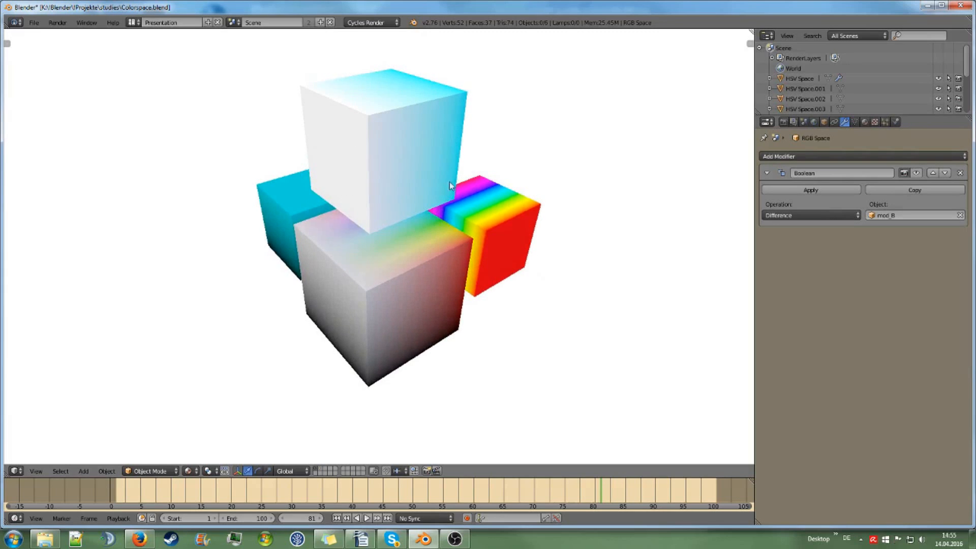
mouse_move(450, 181)
middle_mouse_down()
mouse_move(435, 201)
mouse_move(443, 207)
mouse_move(461, 187)
middle_mouse_up()
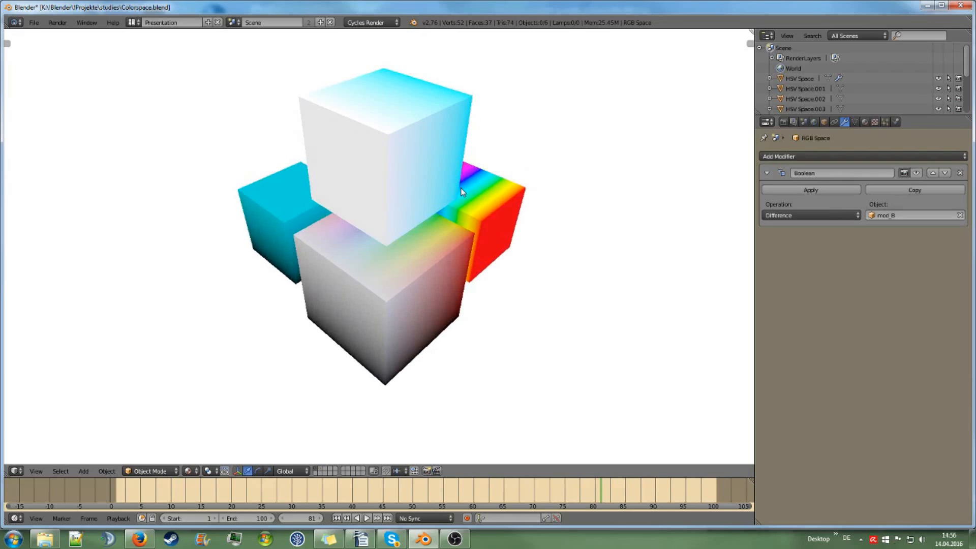
mouse_move(538, 261)
middle_mouse_down()
mouse_move(549, 250)
mouse_move(534, 253)
middle_mouse_up()
Hide the objects HSV Space.001, HSV Space.002 and HSV Space.003 in the viewport
scroll(801, 93, "down", 2)
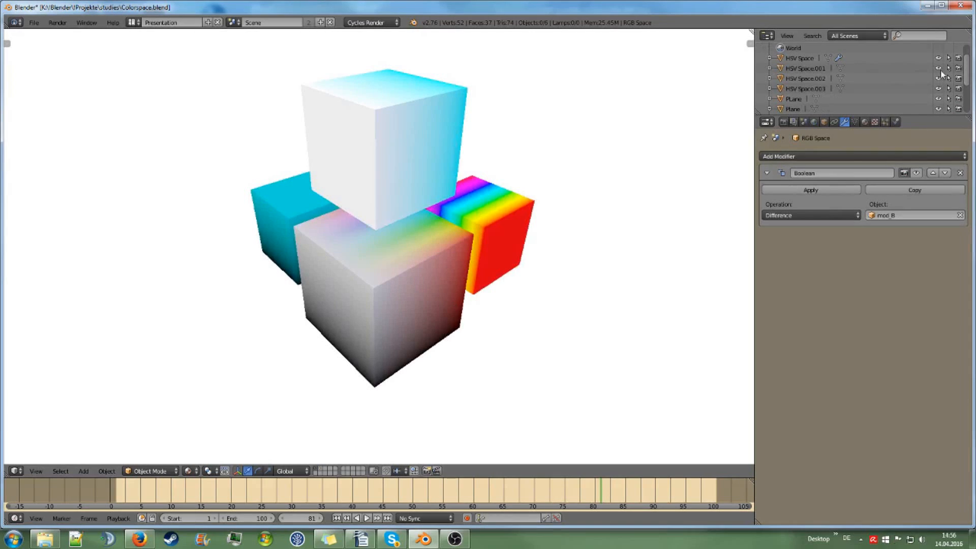
left_click(938, 68)
left_click(938, 78)
left_click(938, 88)
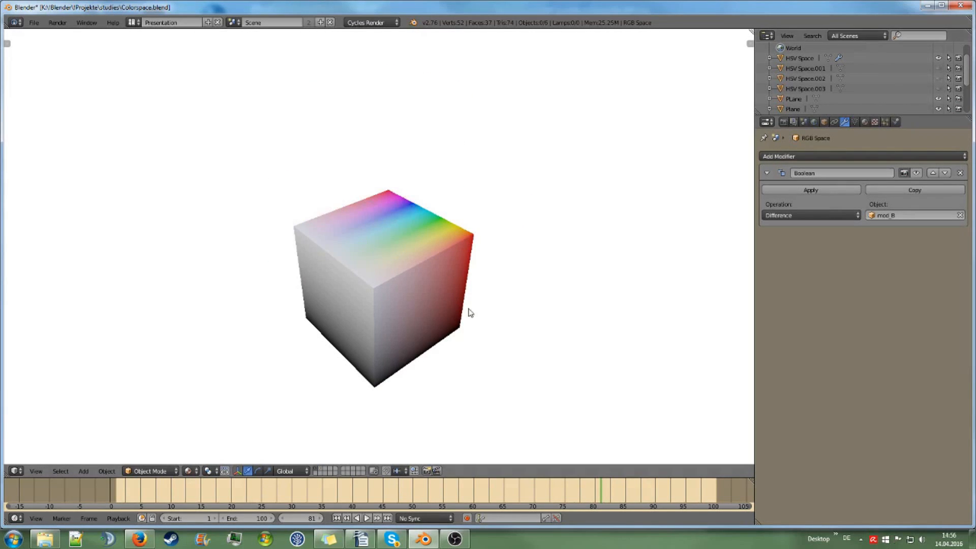
Examine the HSV cube's hue-saturation face straight from above, and its desaturated corner at an angle
middle_click_drag(469, 312, 597, 296)
middle_click_drag(462, 224, 457, 304)
scroll(458, 305, "up", 5)
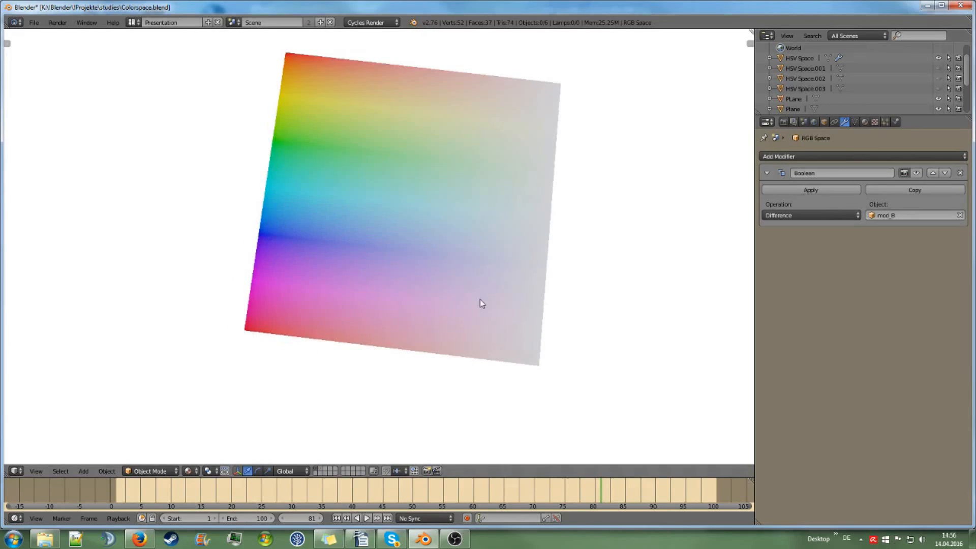
key("KP_7")
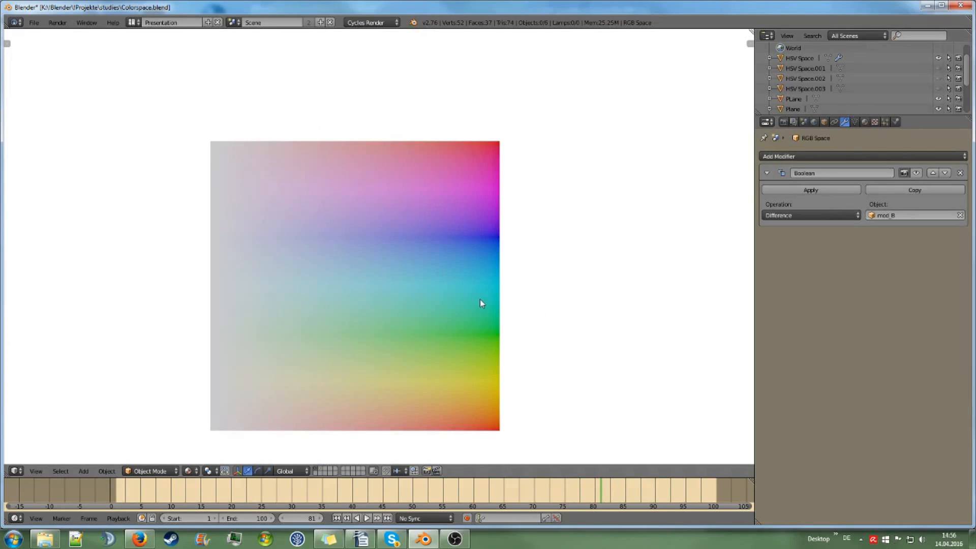
scroll(480, 280, "down", 3, "shift")
scroll(480, 280, "down", 2, "ctrl")
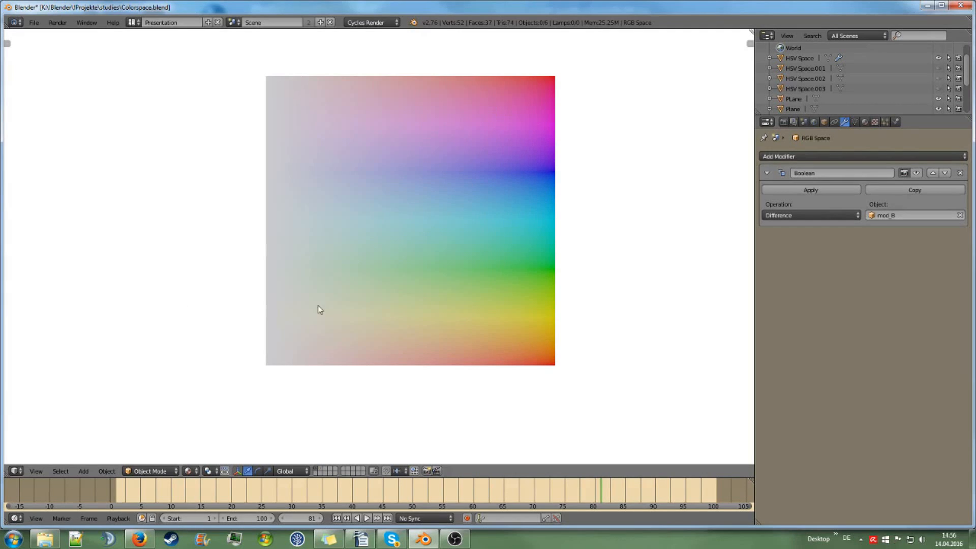
middle_click_drag(151, 348, 294, 294)
middle_click_drag(370, 307, 389, 288)
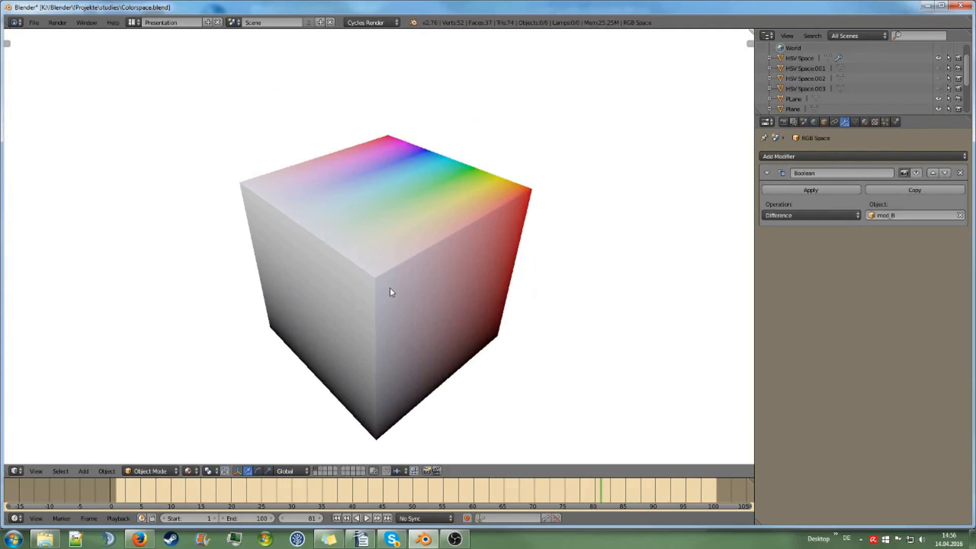
Turn on the viewport display of the HSV Space cube's Boolean modifier to show only a slice, and deselect the cube
right_click(484, 241)
left_click(916, 173)
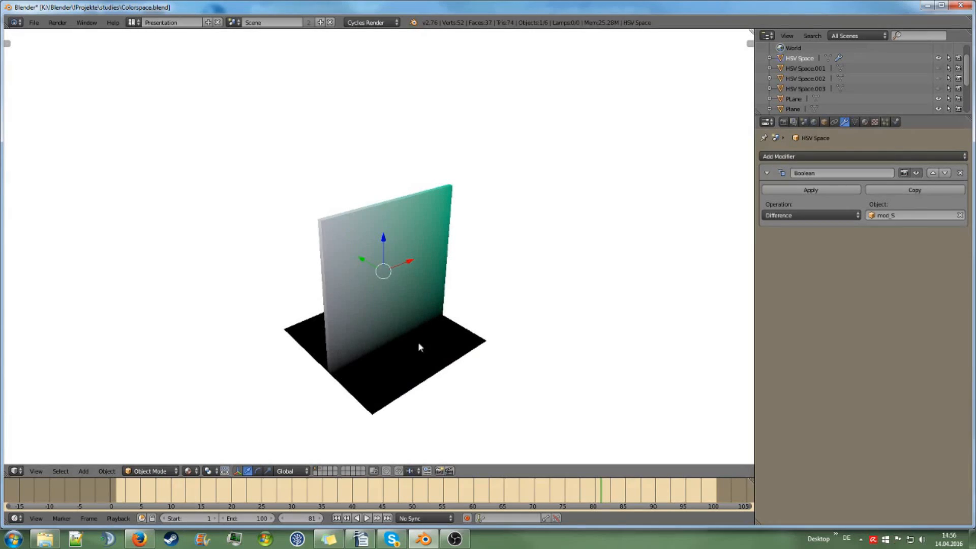
middle_click_drag(416, 354, 404, 343)
key("a")
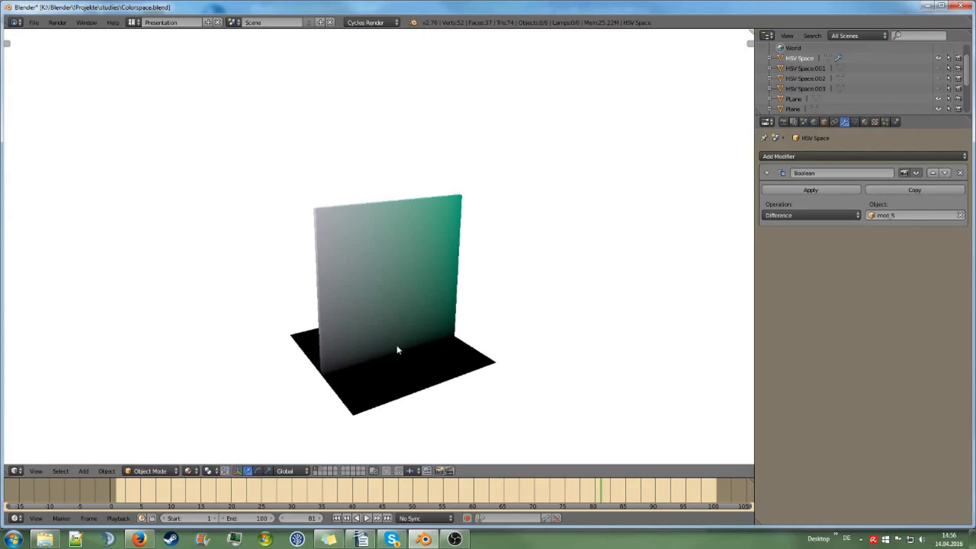
Select the HSV slice, move the animation to frame 4 and view the slice face on
right_click(388, 328)
middle_click_drag(461, 261, 454, 292)
left_click_drag(246, 495, 136, 498)
middle_click_drag(394, 310, 344, 283)
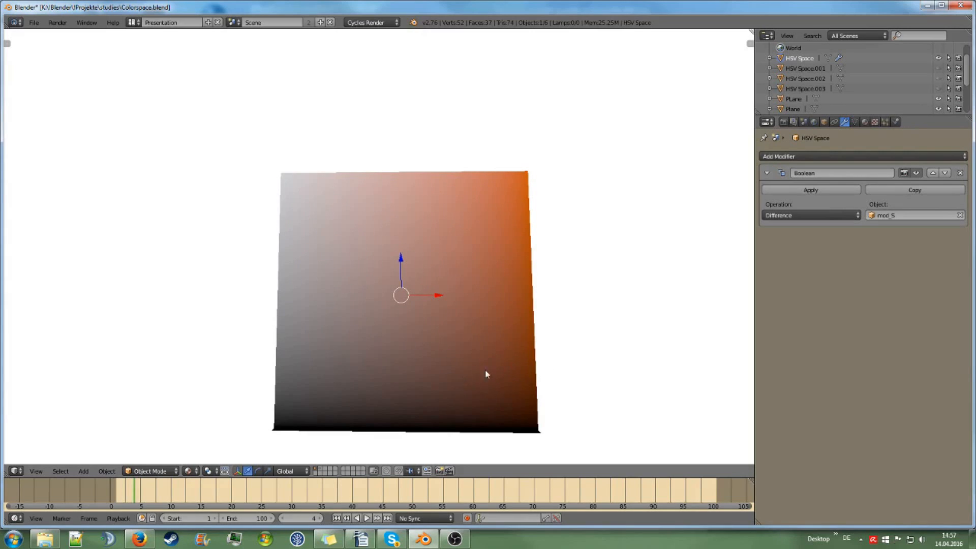
Move the animation to frame 2 and view the HSV slice face on and at an angle
left_click_drag(118, 490, 122, 492)
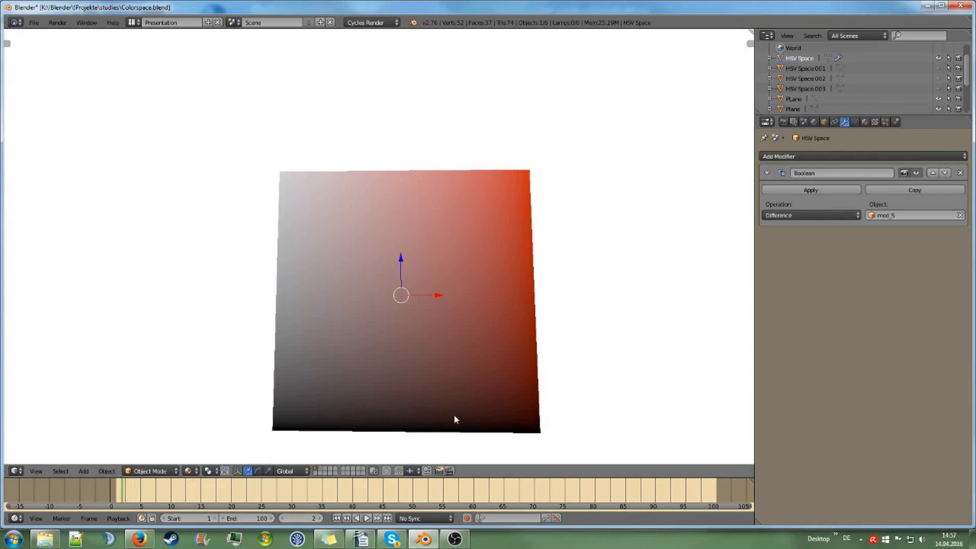
middle_click_drag(519, 379, 576, 404)
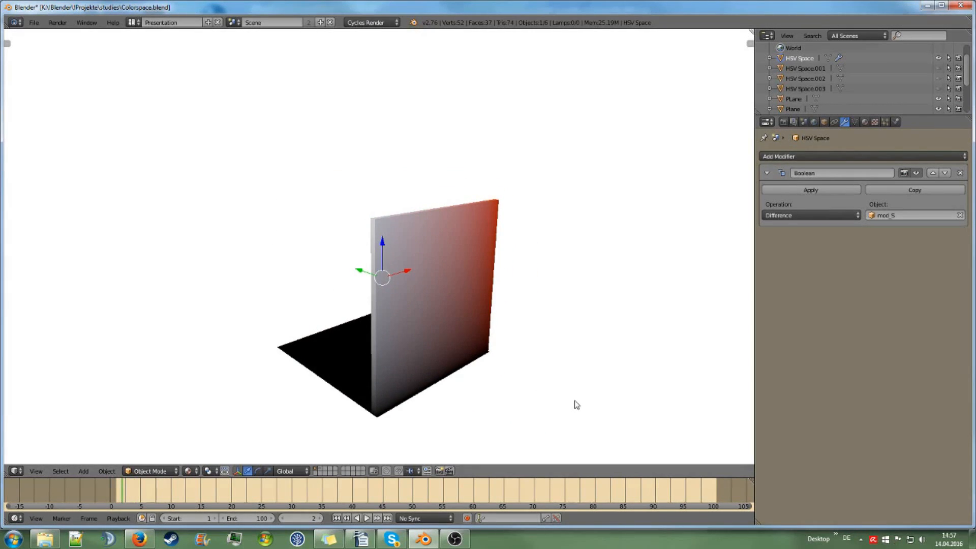
middle_click_drag(542, 344, 532, 353)
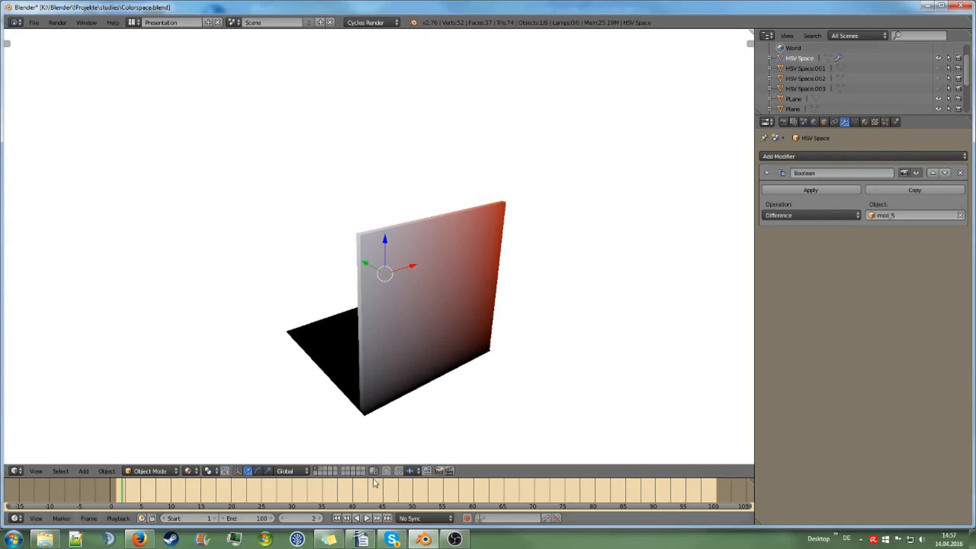
Move the animation to frame 32 and inspect the HSV slice from the front and at an angle
mouse_move(293, 482)
left_mouse_down()
mouse_move(307, 483)
mouse_move(268, 482)
mouse_move(341, 483)
mouse_move(305, 483)
left_mouse_up()
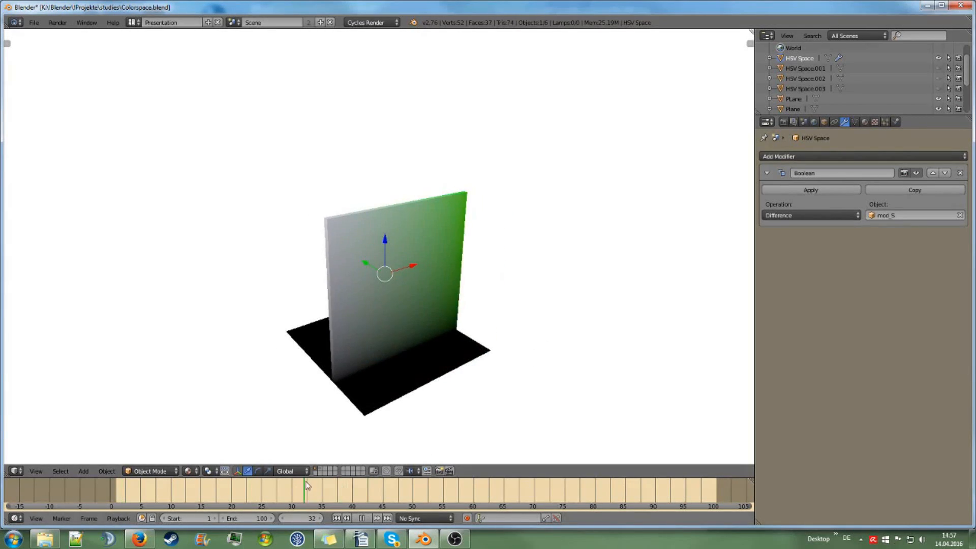
middle_click_drag(630, 272, 560, 275)
middle_click_drag(454, 262, 356, 238)
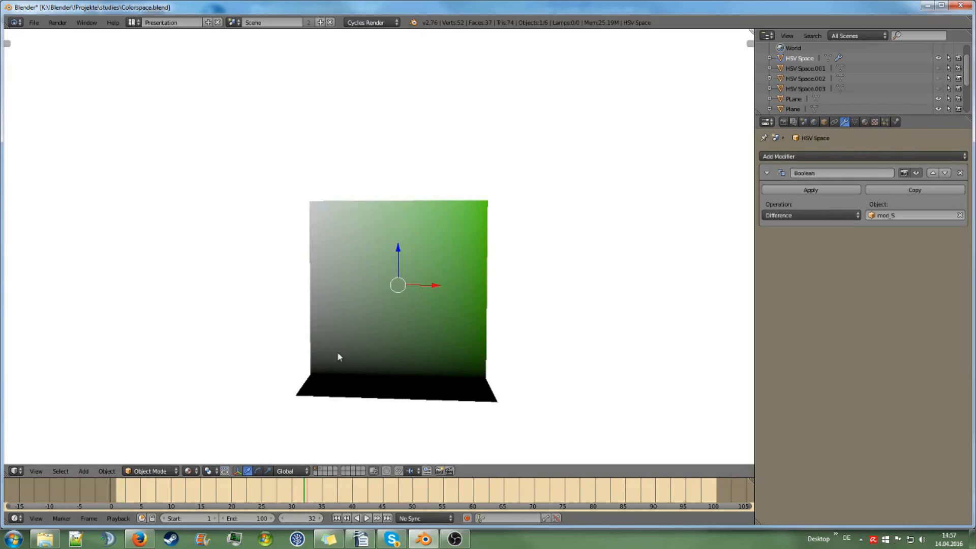
middle_click_drag(466, 366, 591, 418)
middle_click_drag(656, 400, 584, 401)
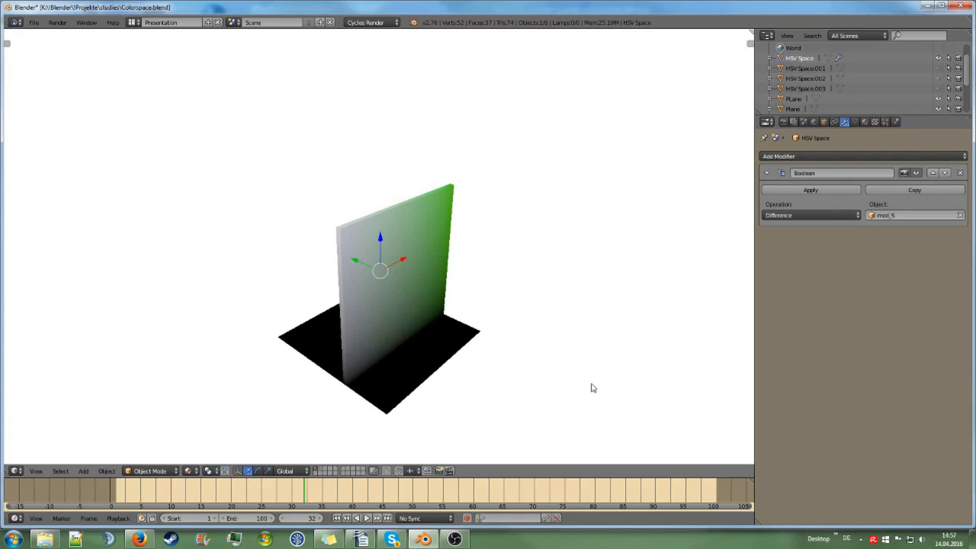
Open the diffuse color of the HSV Space object's material slot Material and set a near-white tint at full brightness
left_click(865, 122)
left_click(795, 171)
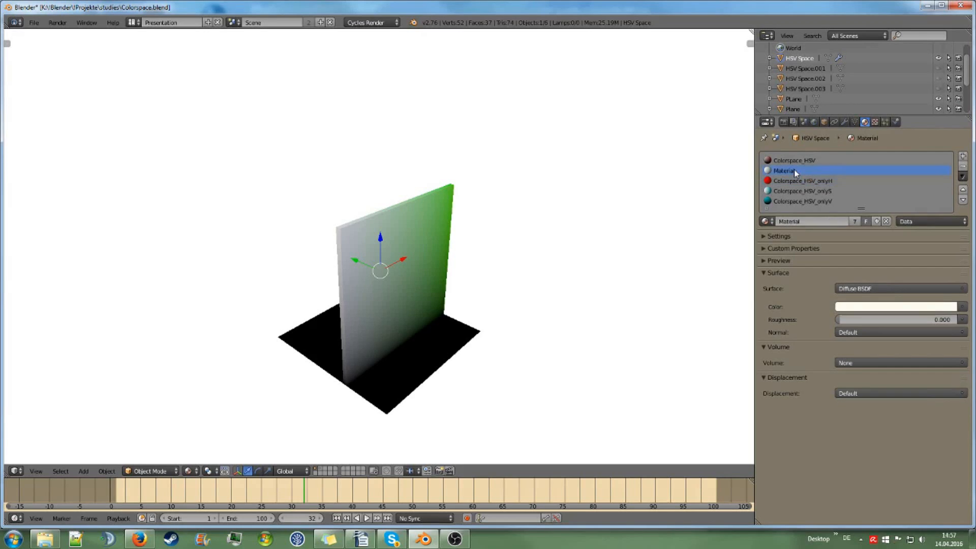
left_click(886, 309)
left_click(886, 309)
left_click(886, 310)
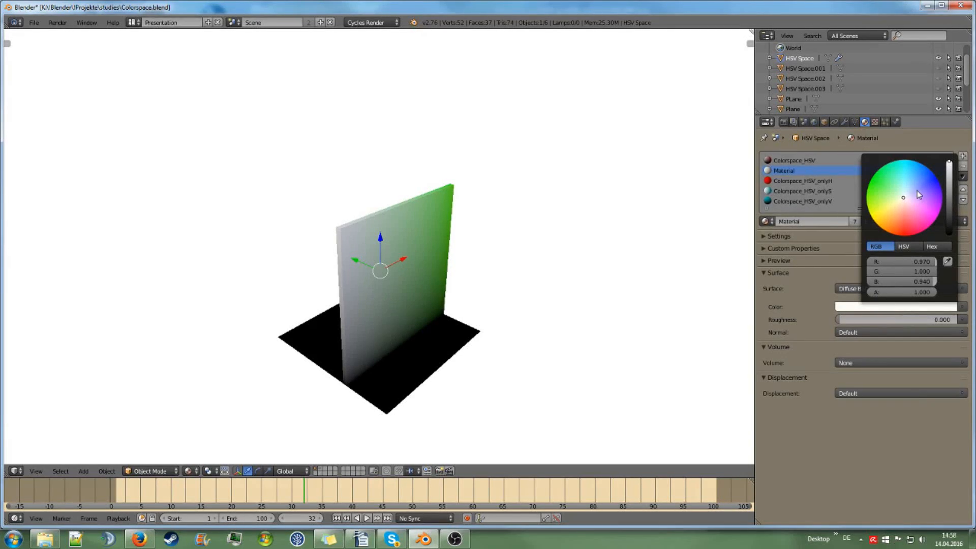
mouse_move(916, 190)
left_mouse_down()
mouse_move(890, 217)
mouse_move(904, 198)
left_mouse_up()
mouse_move(948, 161)
left_mouse_down()
mouse_move(948, 233)
mouse_move(948, 160)
left_mouse_up()
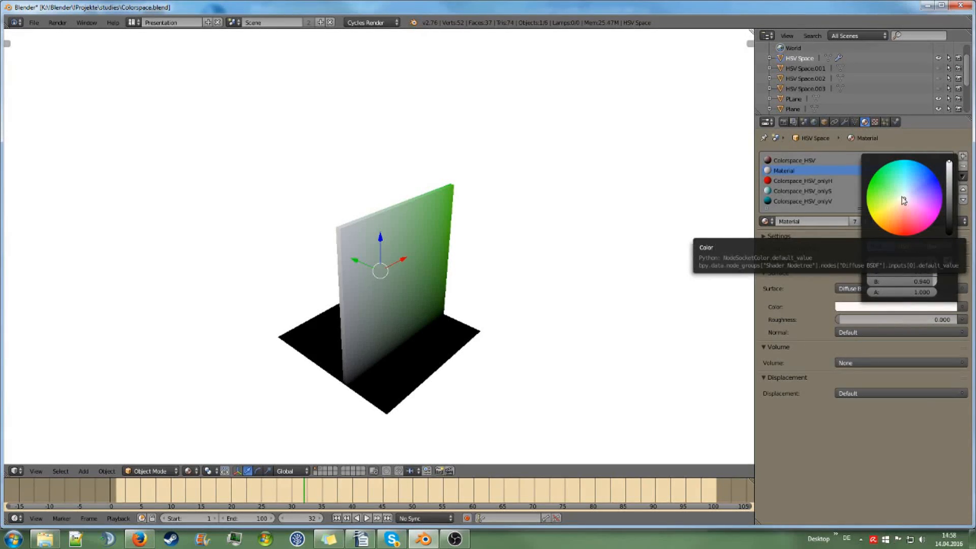
Try a pale yellow-green and a pale blue tint for Material's diffuse color, and finish on a near-white
left_click_drag(905, 201, 901, 196)
left_click_drag(895, 190, 899, 200)
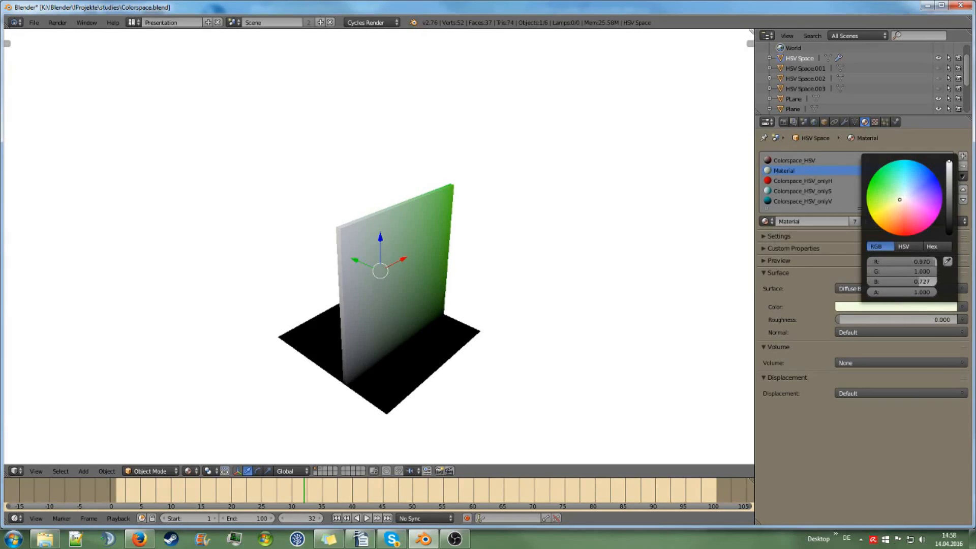
left_click_drag(899, 199, 905, 196)
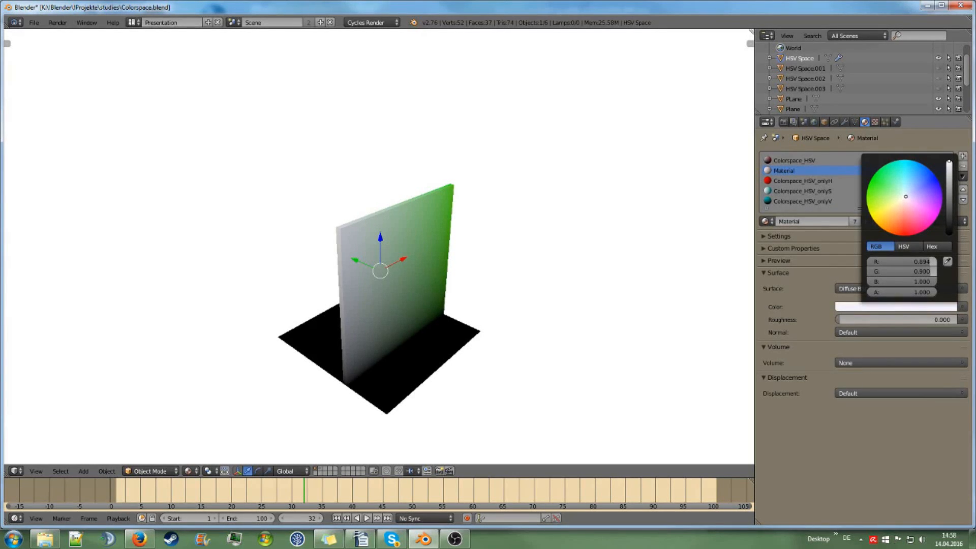
left_click_drag(905, 196, 906, 199)
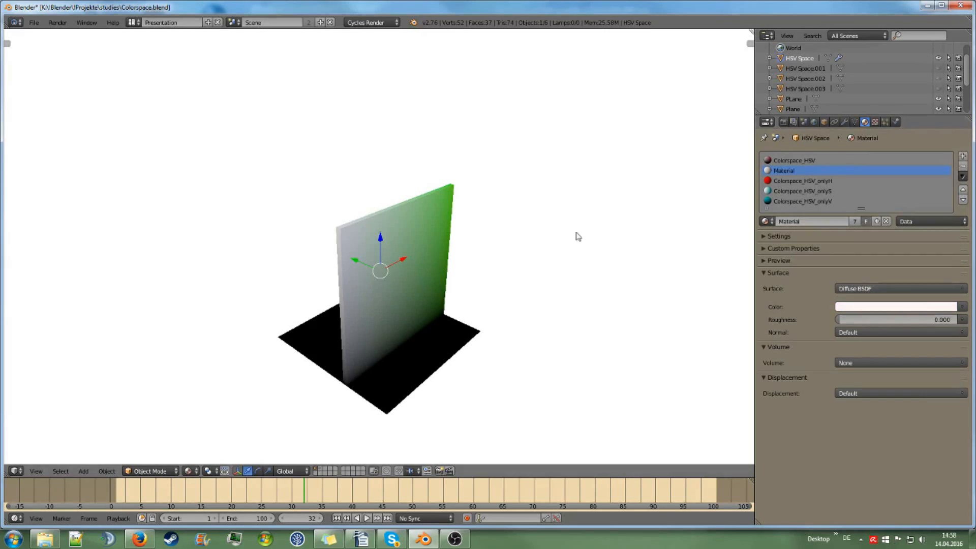
Try a salmon tint for Material's diffuse color on the color wheel and return it to a near-white at full brightness
scroll(576, 236, "up", 3)
left_click(872, 307)
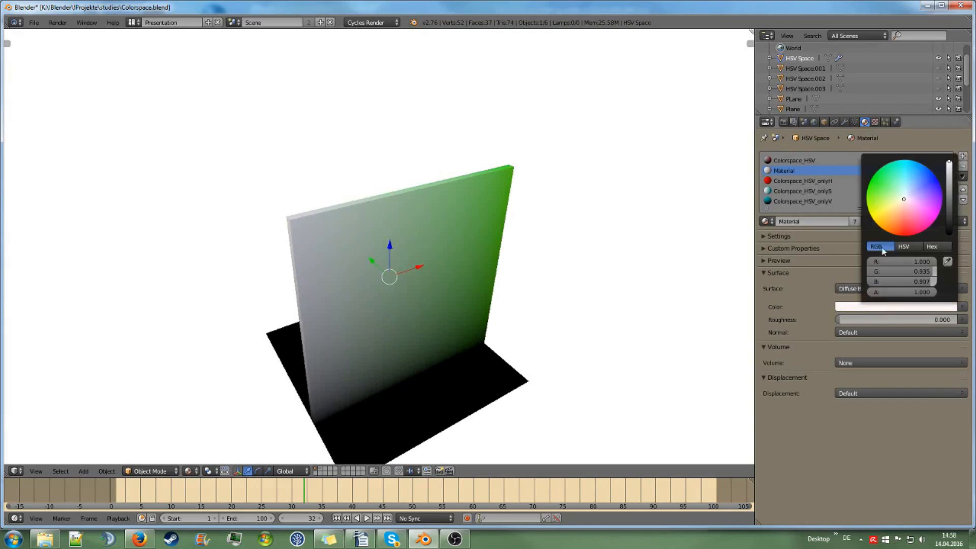
mouse_move(904, 195)
left_mouse_down()
mouse_move(869, 208)
mouse_move(904, 197)
mouse_move(902, 208)
left_mouse_up()
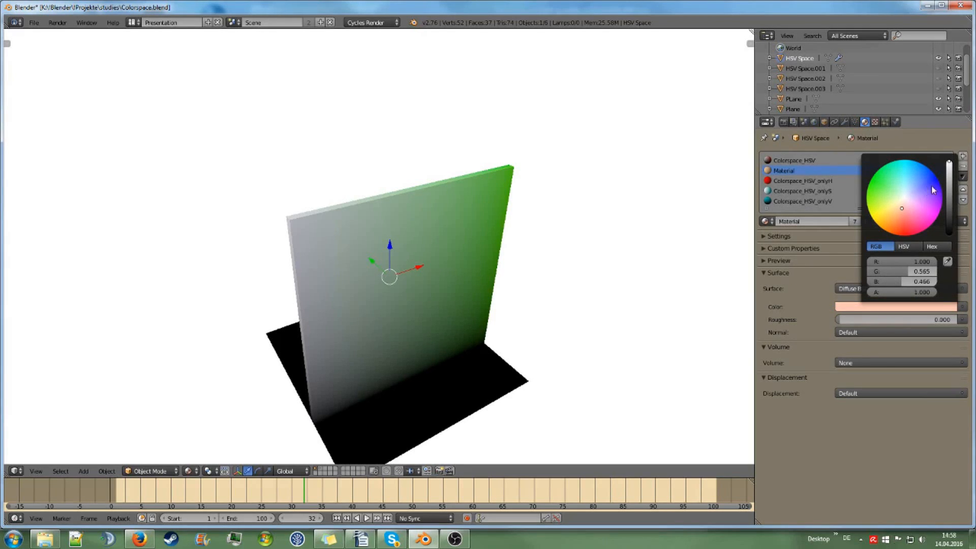
left_click_drag(950, 186, 948, 161)
mouse_move(901, 207)
left_mouse_down()
mouse_move(918, 204)
mouse_move(907, 213)
mouse_move(906, 198)
left_mouse_up()
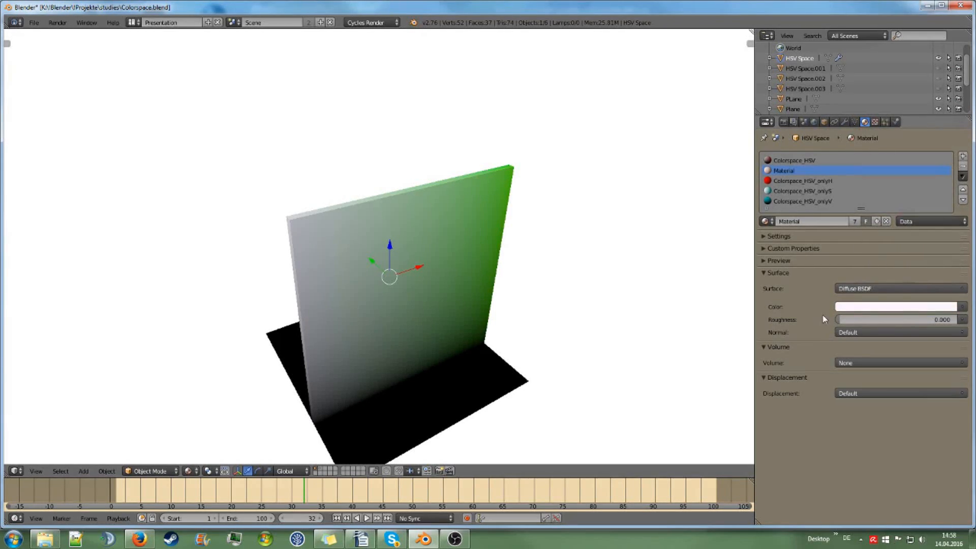
Change the color picker type to Square (SV + H) in the user preferences and close them
left_click(34, 23)
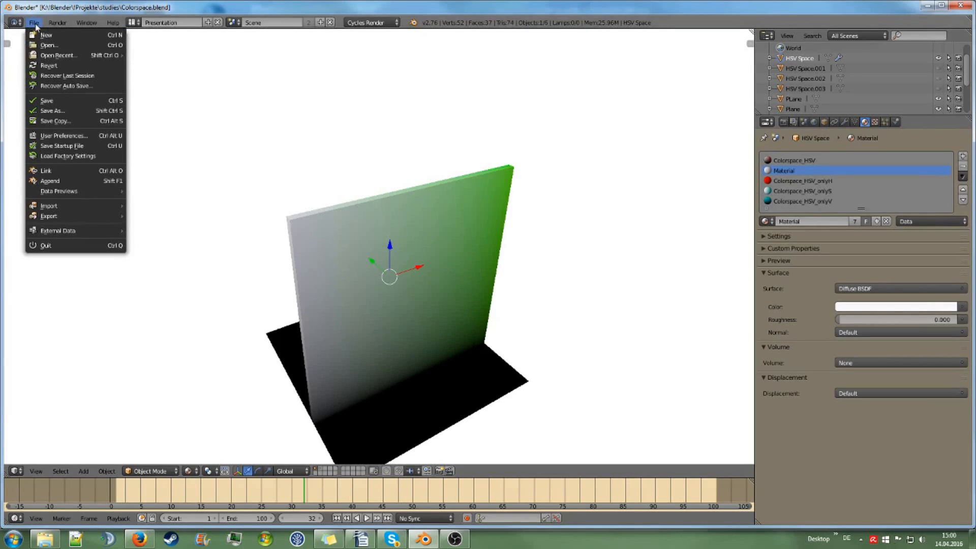
left_click(73, 137)
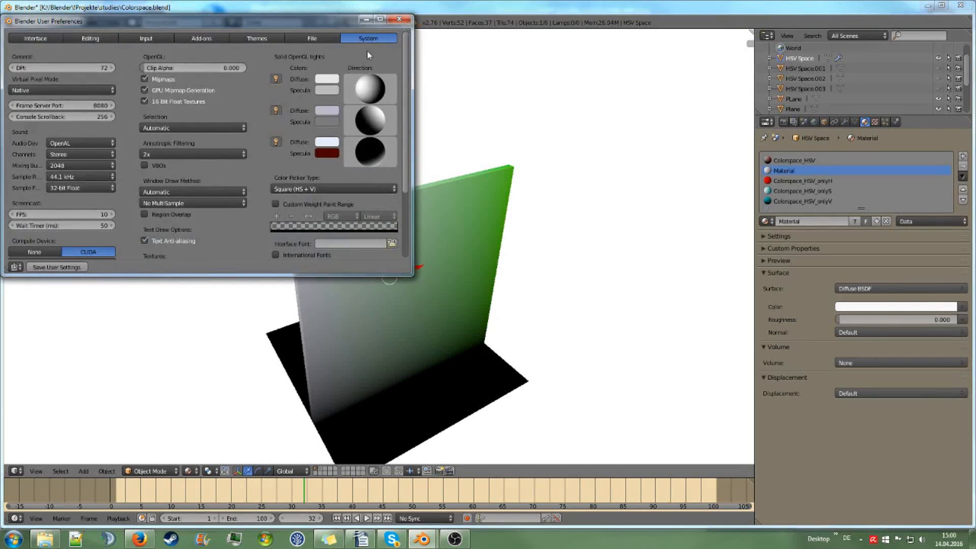
left_click(316, 188)
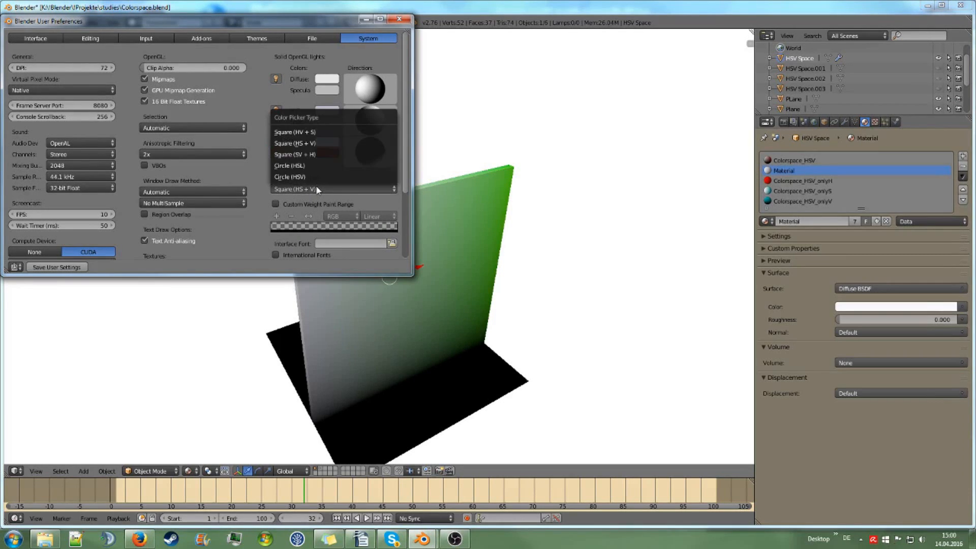
left_click(306, 154)
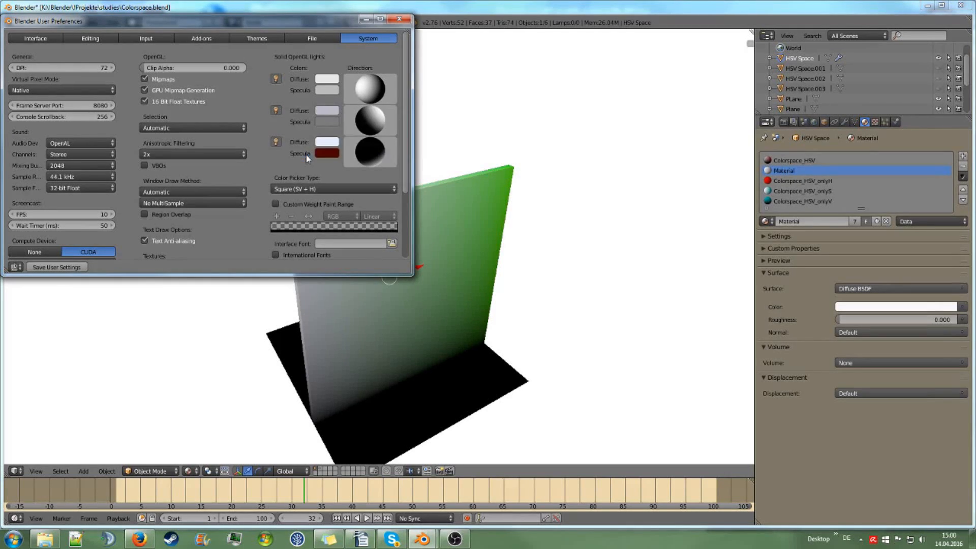
left_click(399, 19)
Set Material's diffuse color to a dark saturated red, about R 0.288, G 0.010, B 0.010, using the square picker and hue strip
left_click(883, 307)
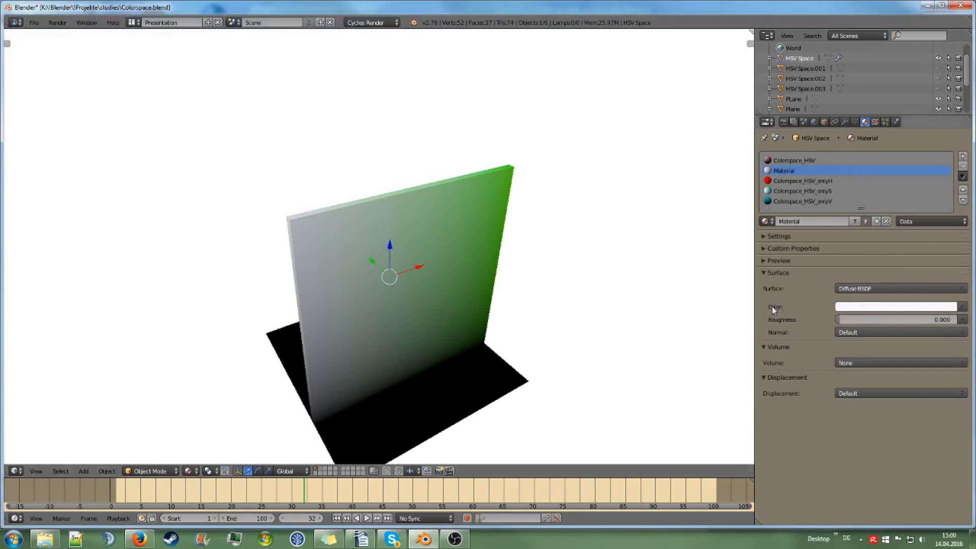
left_click(896, 305)
mouse_move(932, 232)
left_mouse_down()
mouse_move(881, 232)
mouse_move(950, 232)
mouse_move(869, 232)
left_mouse_up()
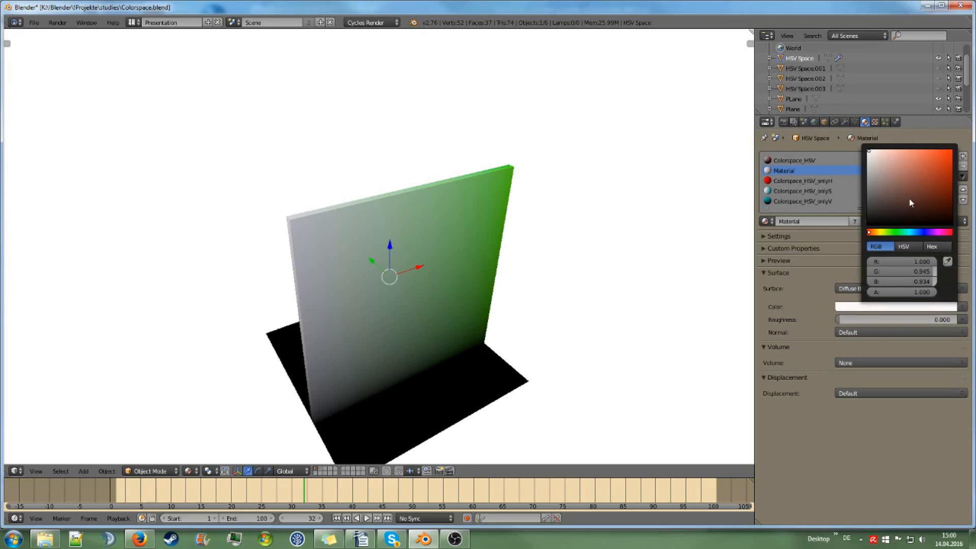
mouse_move(871, 152)
left_mouse_down()
mouse_move(868, 216)
mouse_move(930, 206)
mouse_move(912, 198)
mouse_move(914, 182)
mouse_move(939, 180)
left_mouse_up()
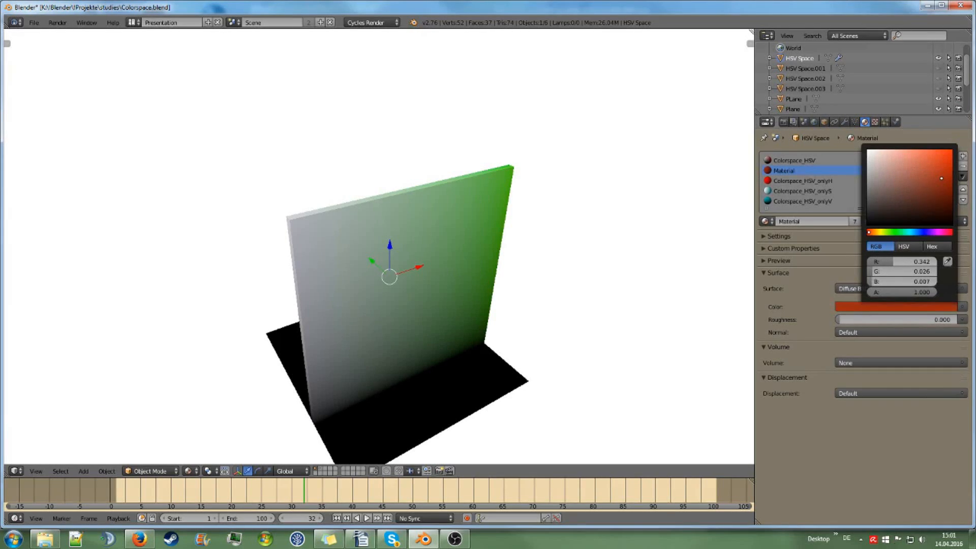
left_click(951, 232)
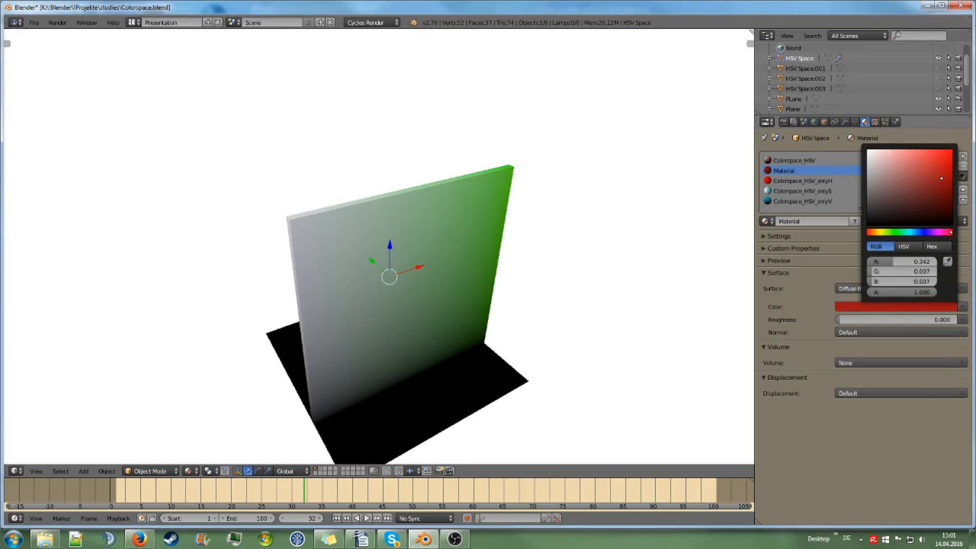
left_click_drag(941, 178, 937, 183)
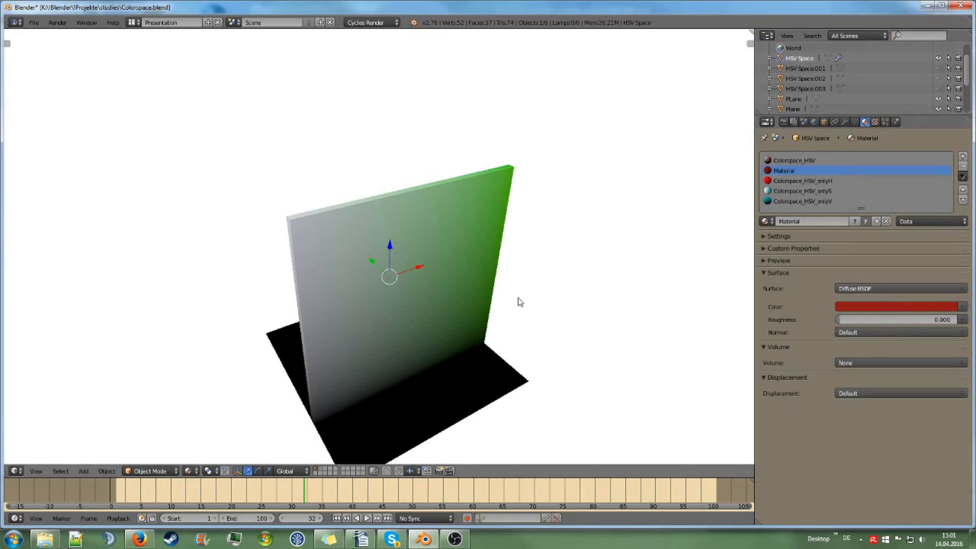
Compare both ends of the hue range on Material's diffuse color, trying an orange-red and a slightly pinkish red
scroll(518, 295, "up", 3)
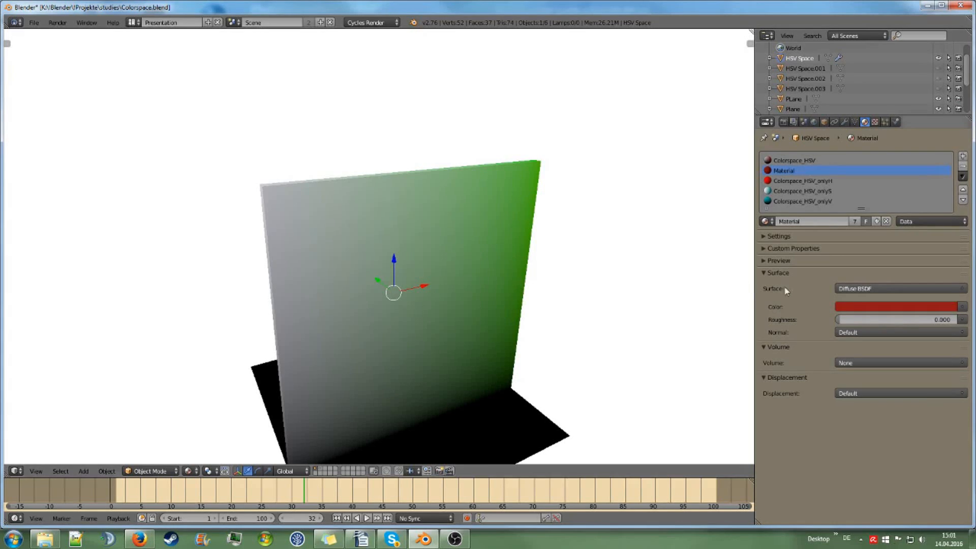
left_click(862, 307)
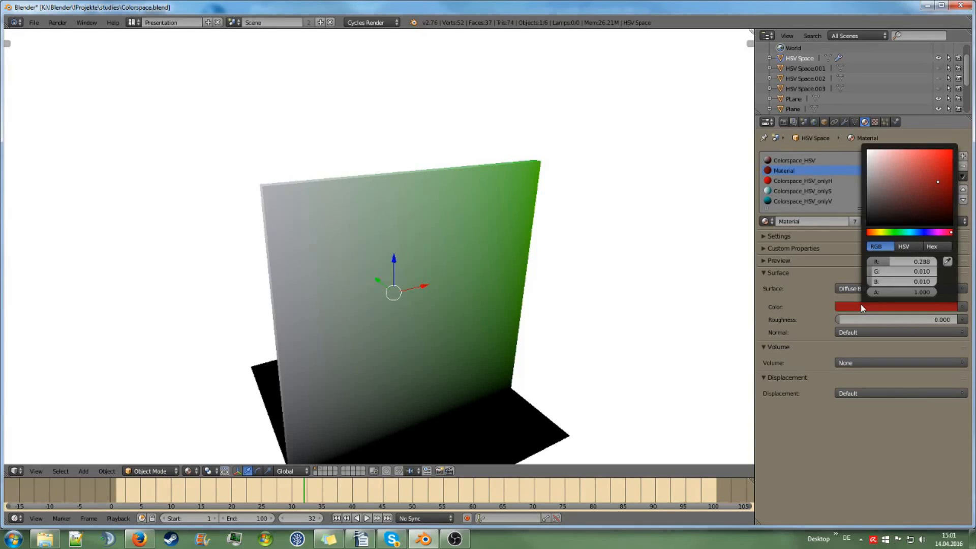
left_click(869, 232)
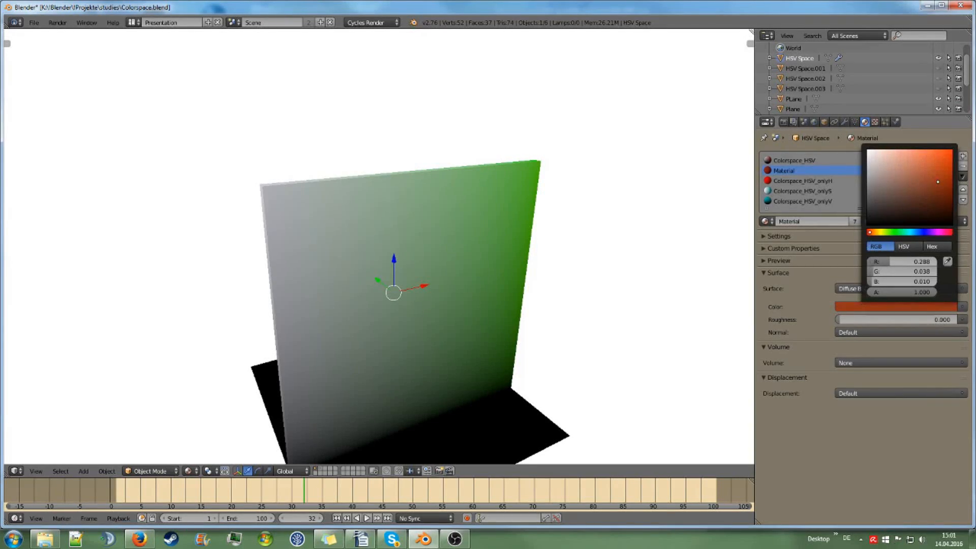
left_click(950, 232)
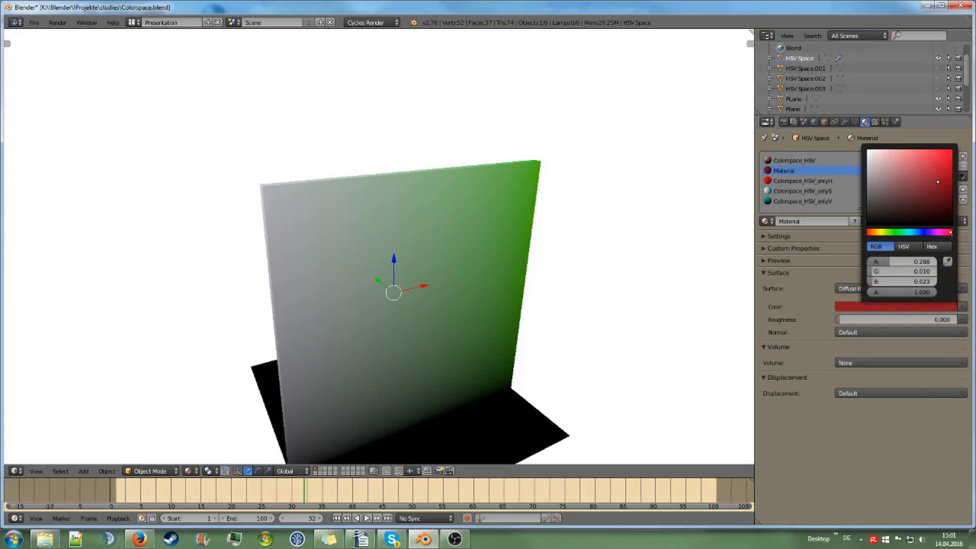
Try a saturated and a duller green for Material's diffuse color, finishing on a yellow-green of R 0.124, G 0.240, B 0.021
left_click(895, 232)
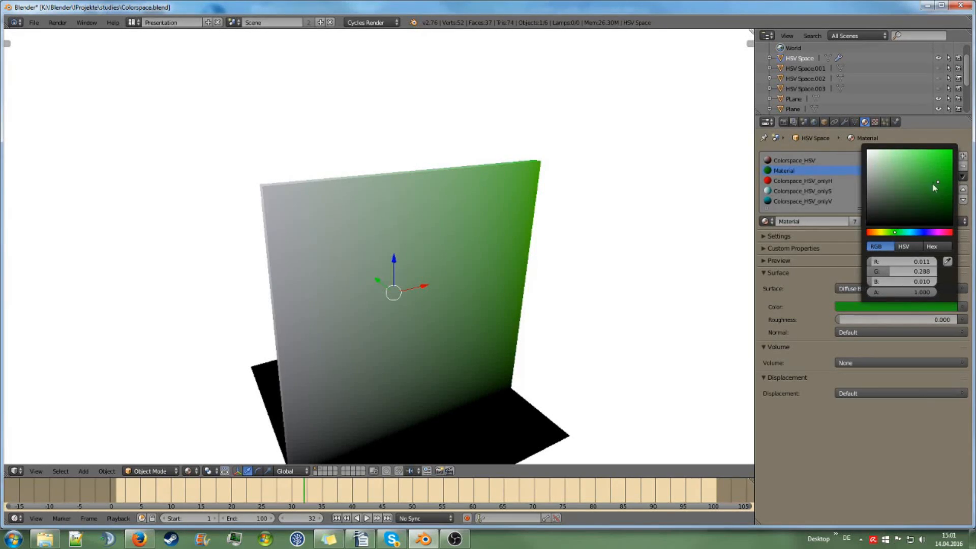
mouse_move(934, 183)
left_mouse_down()
mouse_move(907, 193)
mouse_move(915, 194)
left_mouse_up()
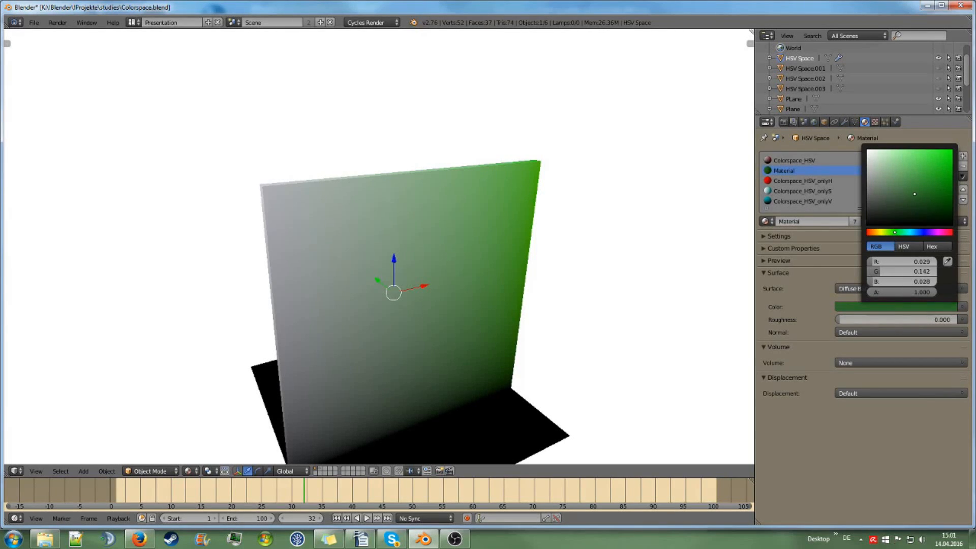
left_click_drag(914, 194, 936, 175)
mouse_move(903, 232)
left_mouse_down()
mouse_move(885, 232)
mouse_move(927, 185)
left_mouse_up()
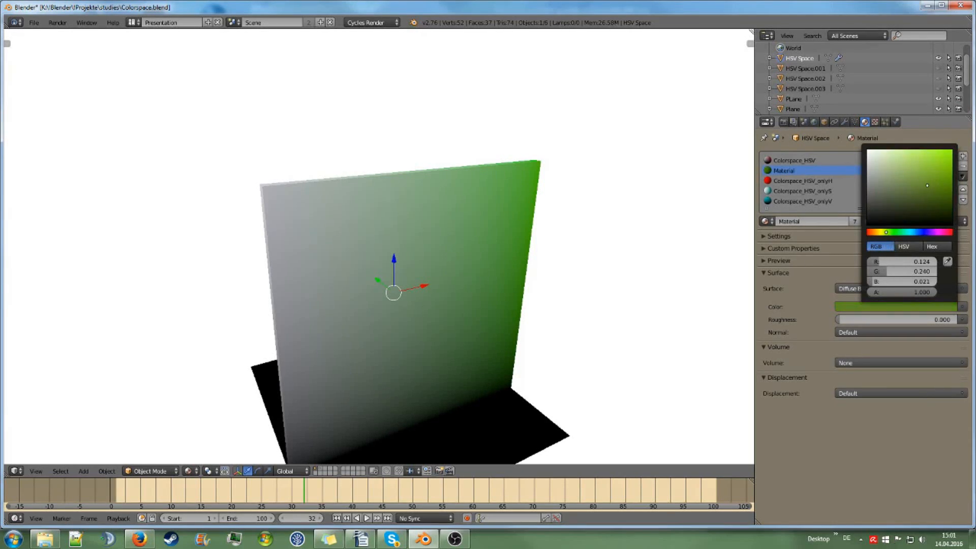
Darken Material's diffuse color to black and brighten it through dark olive back to a yellow-green, about R 0.117, G 0.227, B 0.020
left_click(859, 305)
mouse_move(942, 190)
left_mouse_down()
mouse_move(950, 189)
mouse_move(946, 223)
left_mouse_up()
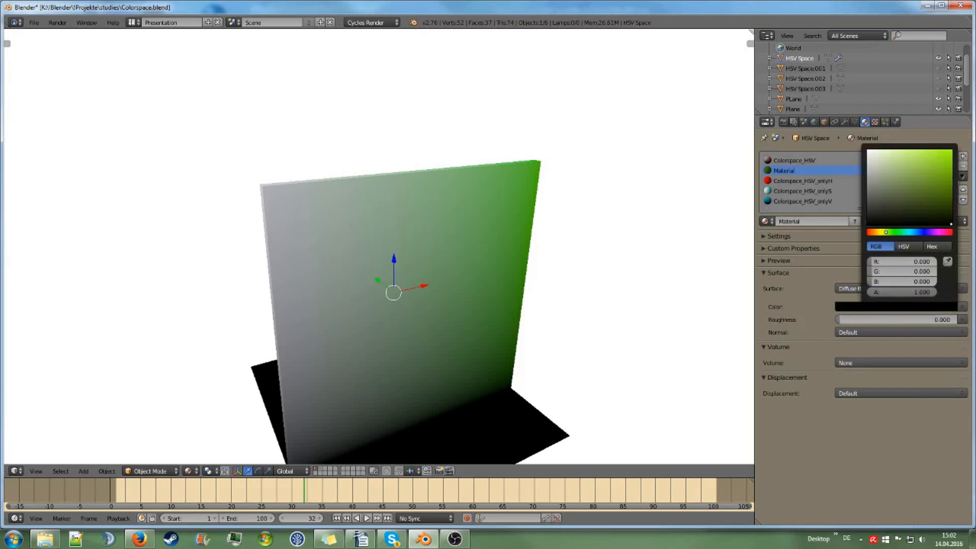
left_click_drag(948, 221, 947, 222)
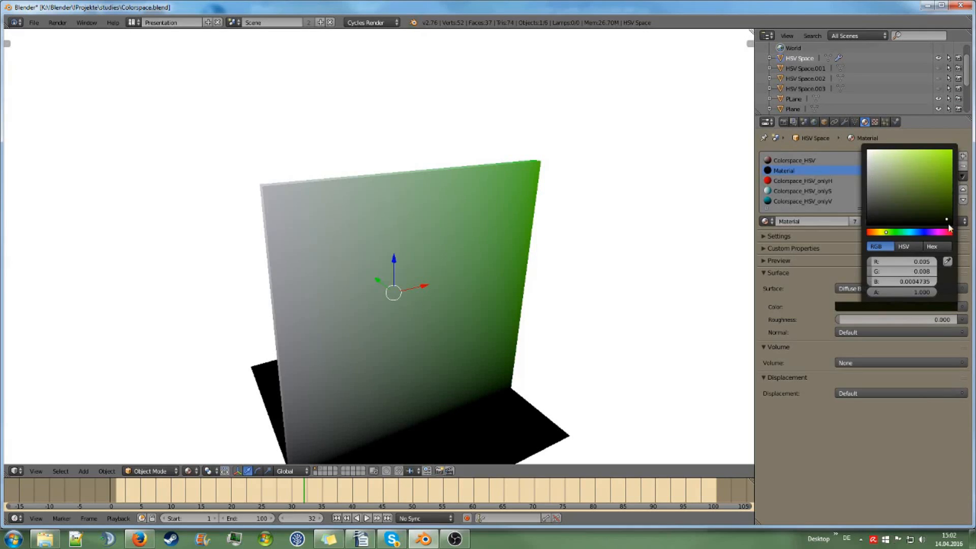
left_click_drag(947, 224, 931, 204)
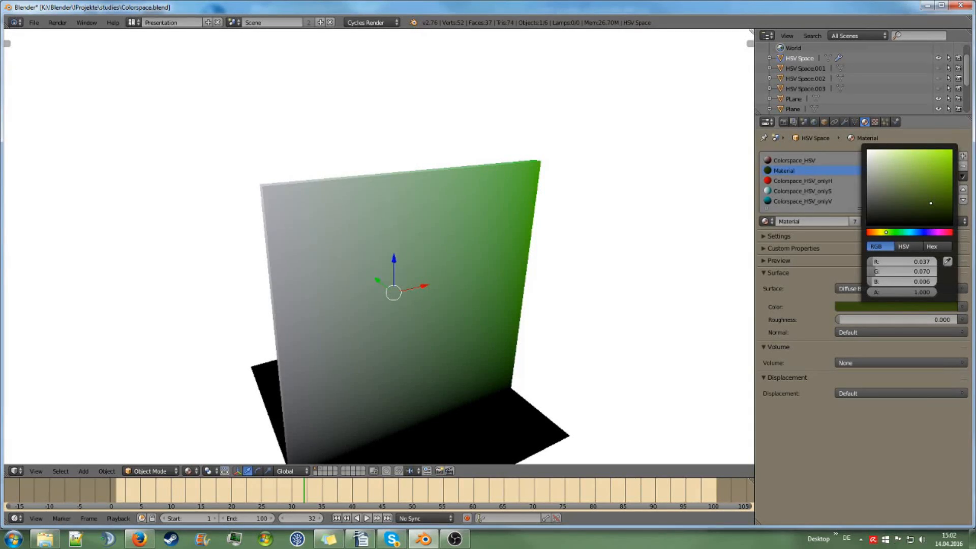
mouse_move(931, 204)
left_mouse_down()
mouse_move(940, 195)
mouse_move(923, 183)
left_mouse_up()
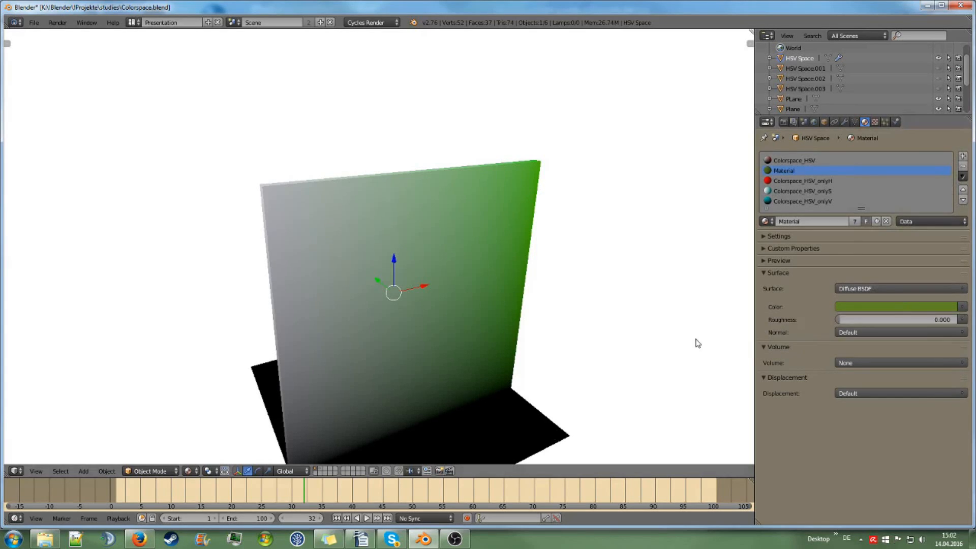
Set Material's diffuse color to a desaturated dark gray, about R 0.090, G 0.091, B 0.102, and sweep its hue from orange to blue-violet
left_click(895, 310)
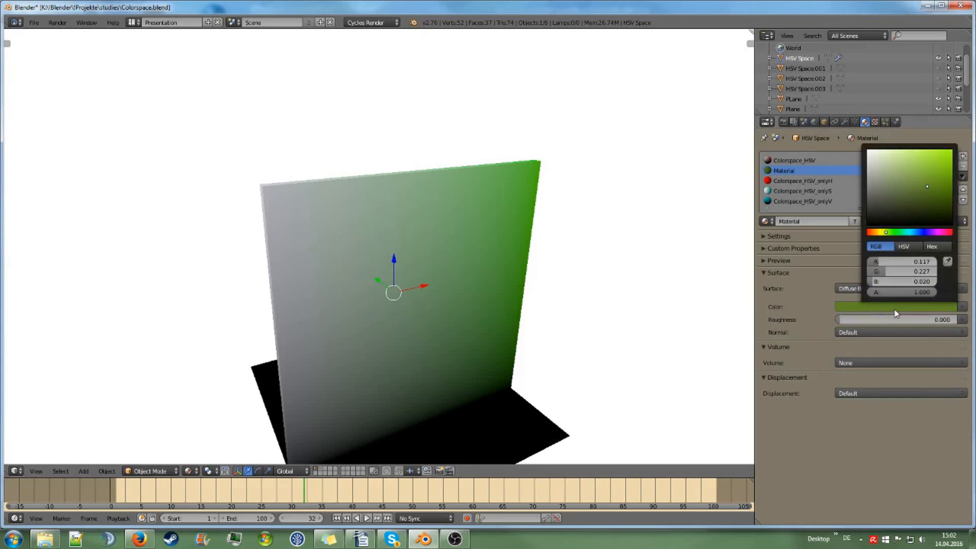
left_click(922, 232)
mouse_move(882, 217)
left_mouse_down()
mouse_move(867, 224)
mouse_move(867, 178)
mouse_move(868, 216)
mouse_move(867, 187)
mouse_move(871, 199)
left_mouse_up()
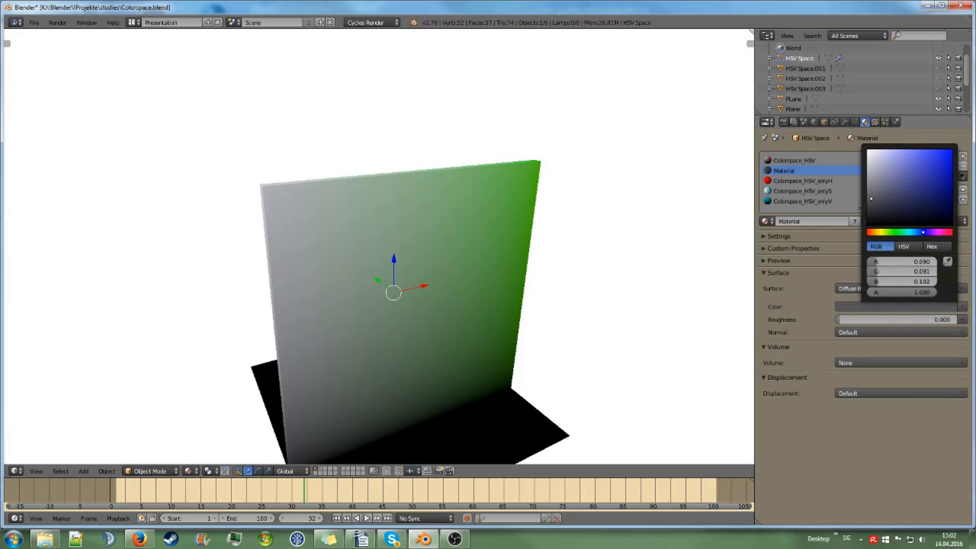
left_click(869, 232)
mouse_move(870, 232)
left_mouse_down()
mouse_move(951, 232)
mouse_move(867, 232)
mouse_move(928, 232)
left_mouse_up()
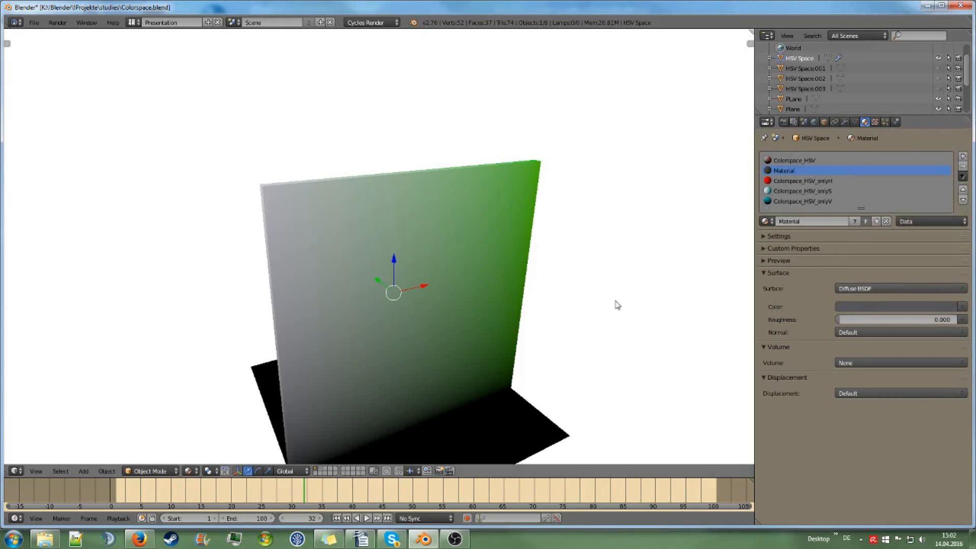
Show the layer with the RGB slice and channel cubes for comparison, and return to the layer with the HSV slice
middle_click_drag(664, 320, 617, 334)
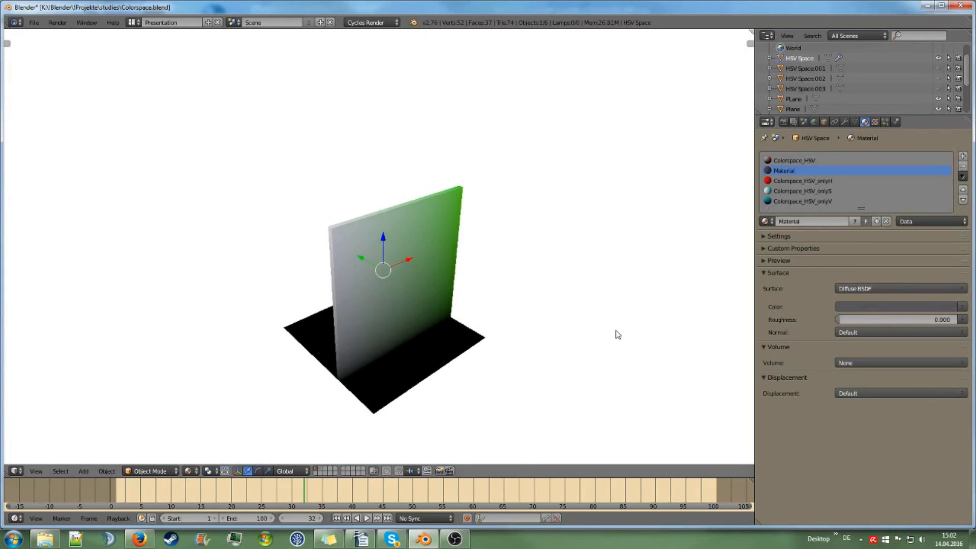
scroll(617, 334, "up", 1)
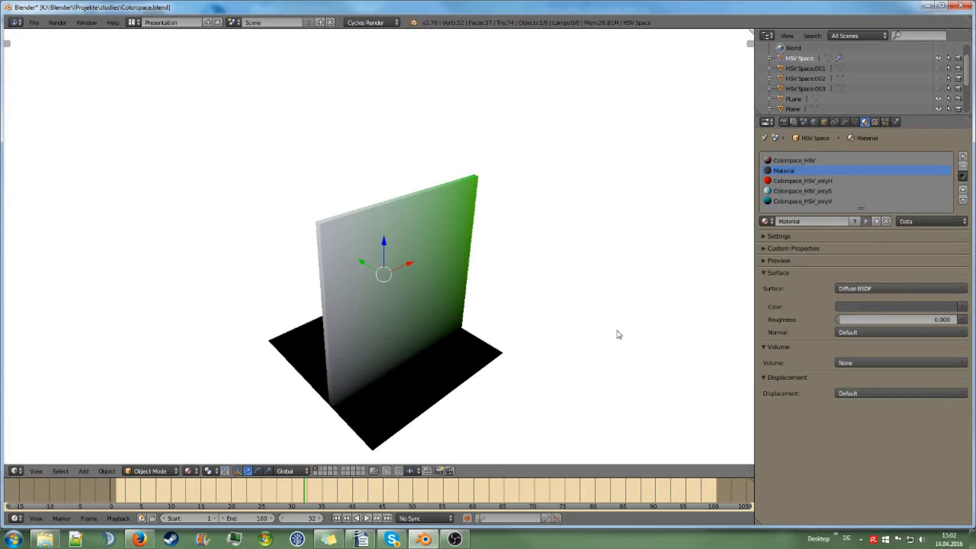
left_click(321, 471)
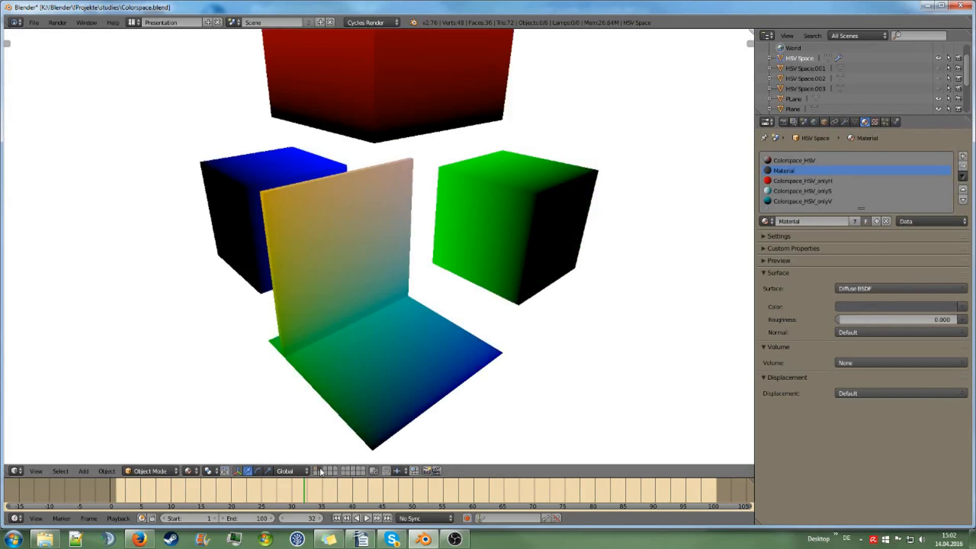
mouse_move(366, 412)
middle_mouse_down()
mouse_move(409, 381)
mouse_move(377, 427)
middle_mouse_up()
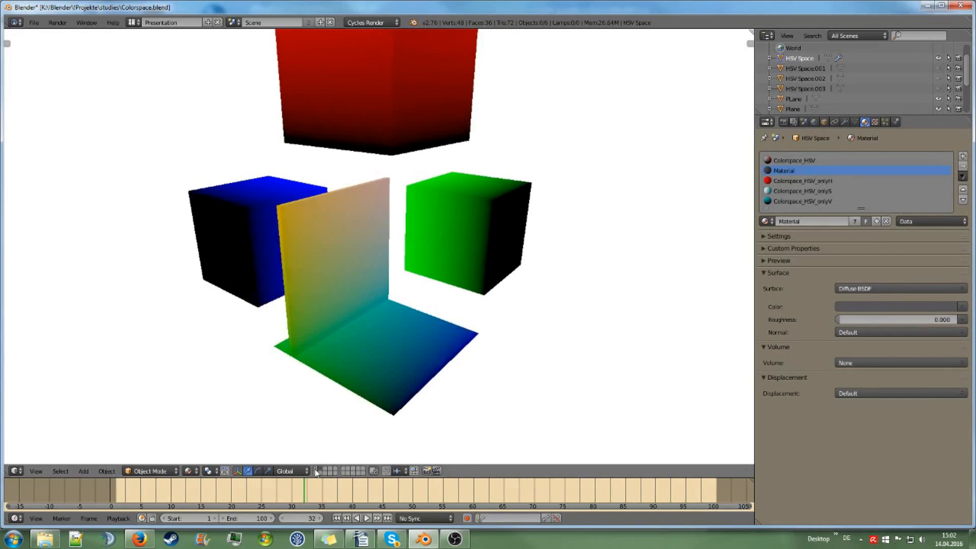
left_click(316, 471)
middle_click_drag(419, 342, 456, 339)
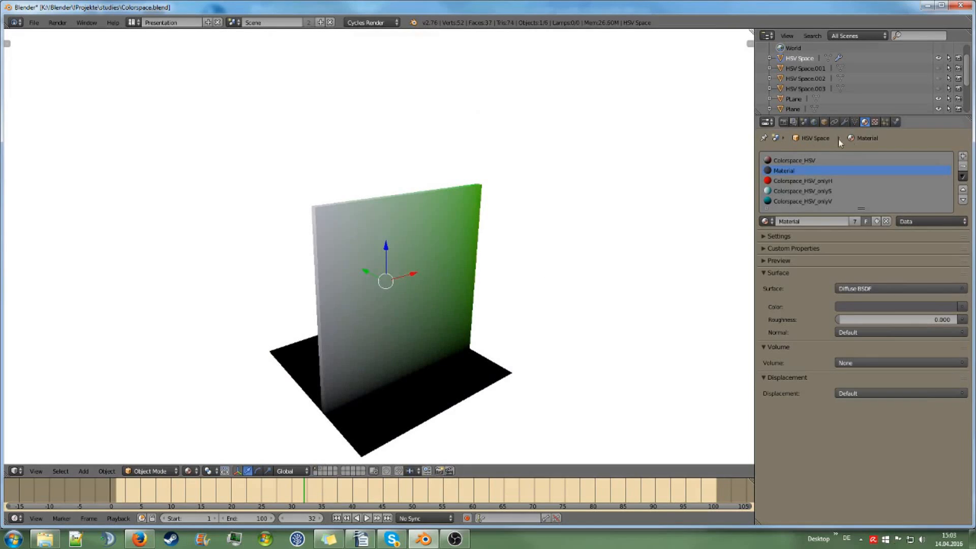
Turn off the viewport display of the HSV Space object's Boolean modifier to show the full HSV cube
left_click(844, 122)
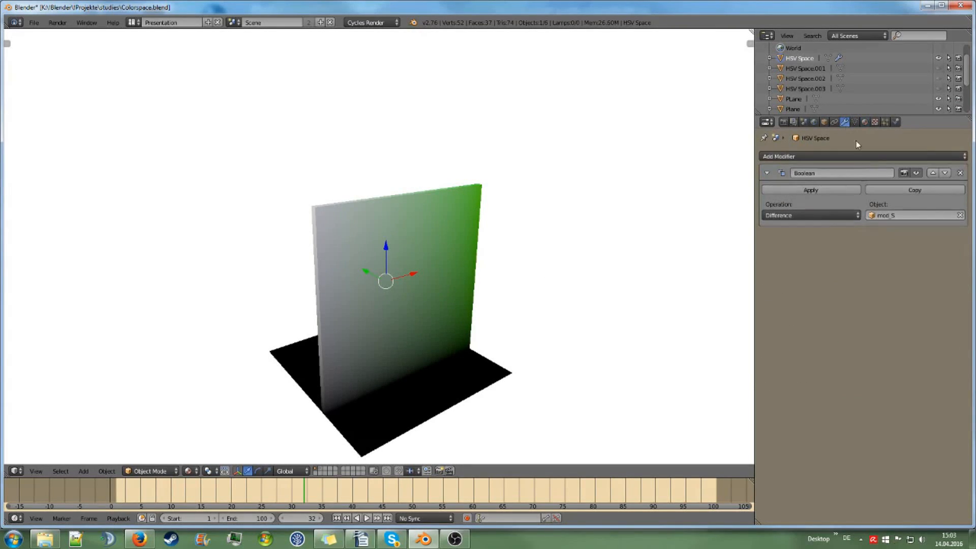
left_click(916, 173)
mouse_move(611, 272)
middle_mouse_down()
mouse_move(577, 266)
mouse_move(608, 273)
middle_mouse_up()
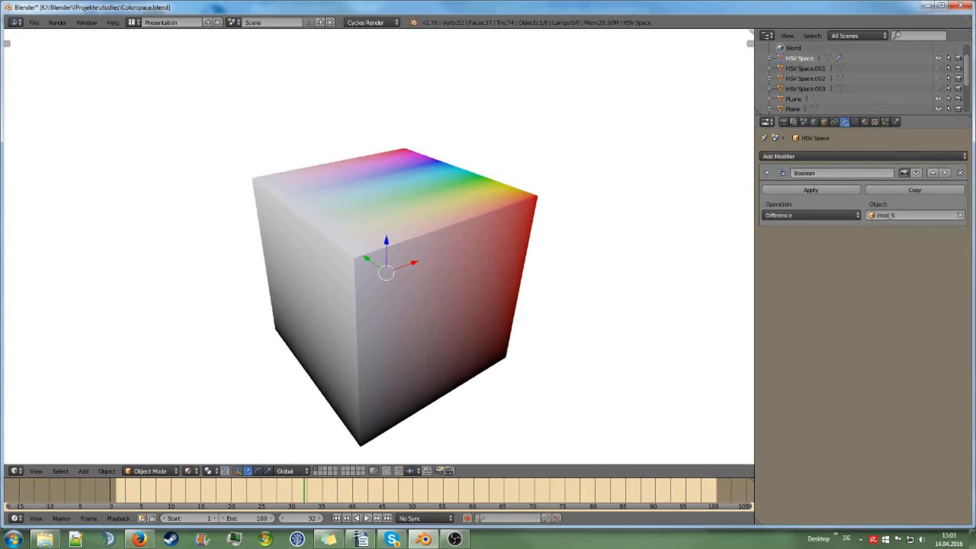